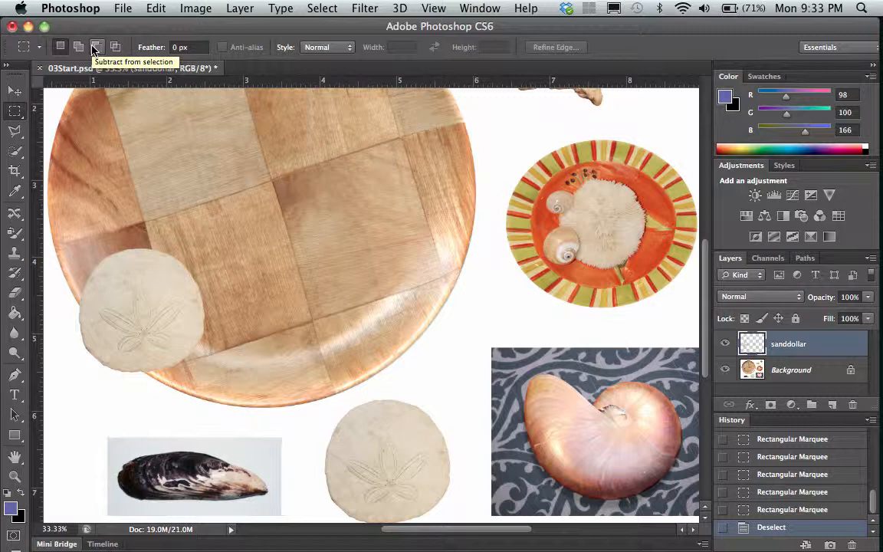
Select a one-pixel-high row across the upper part of the wooden plate using the Single Row Marquee tool
click(95, 48)
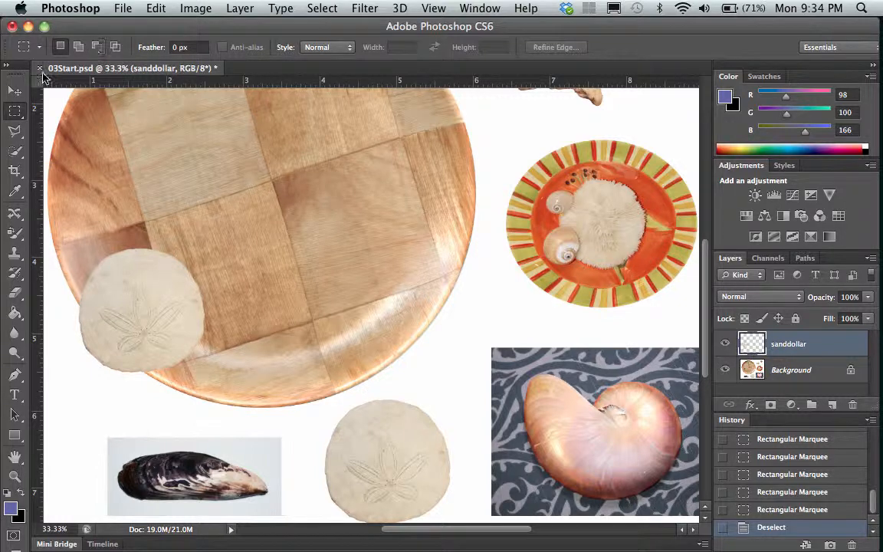
click(14, 113)
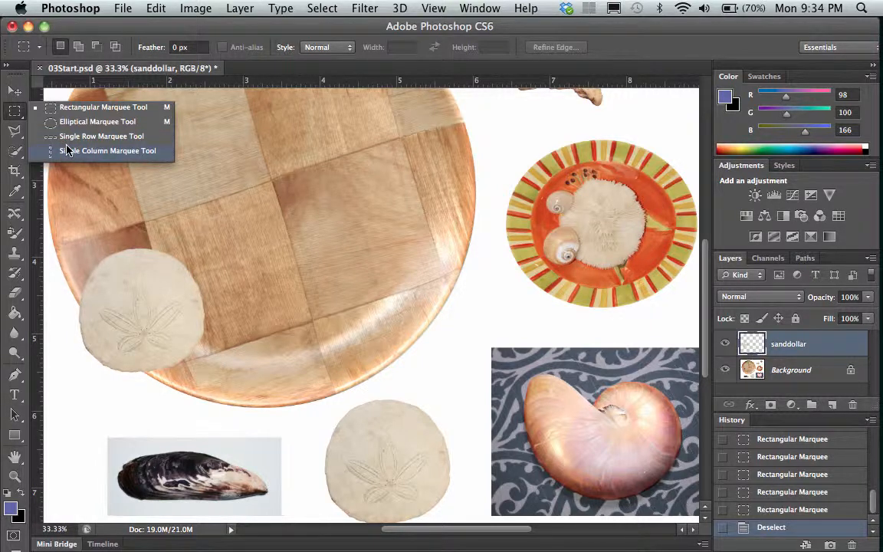
click(67, 136)
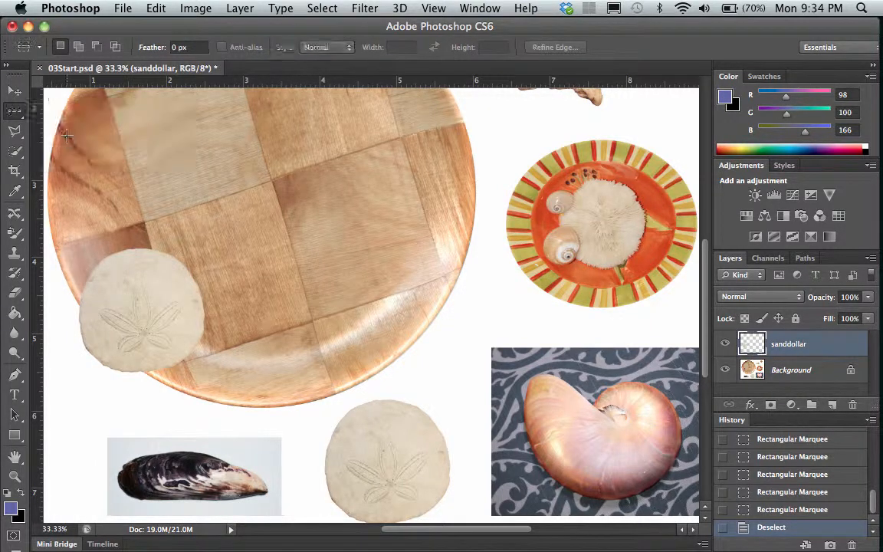
click(277, 126)
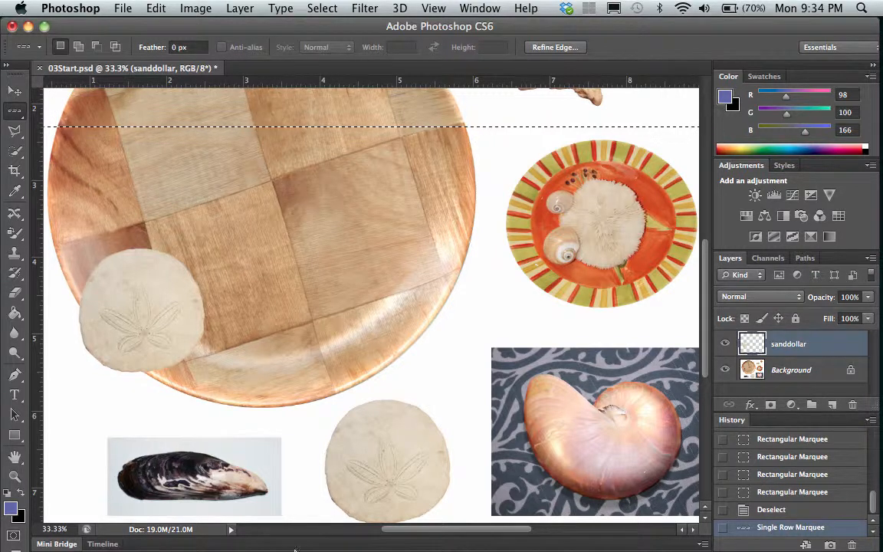
Select a one-pixel-wide column along the image's left edge using the Single Column Marquee tool
click(14, 115)
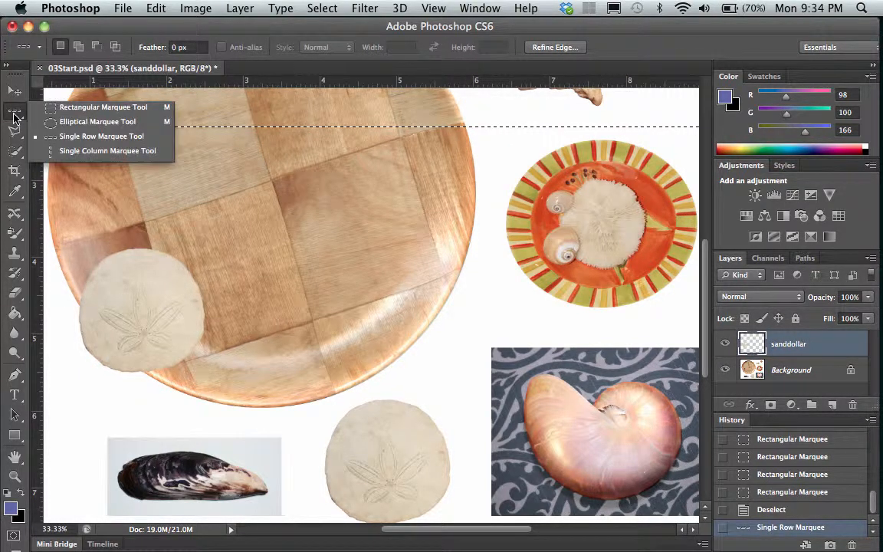
click(49, 149)
scroll(103, 152, left, 15)
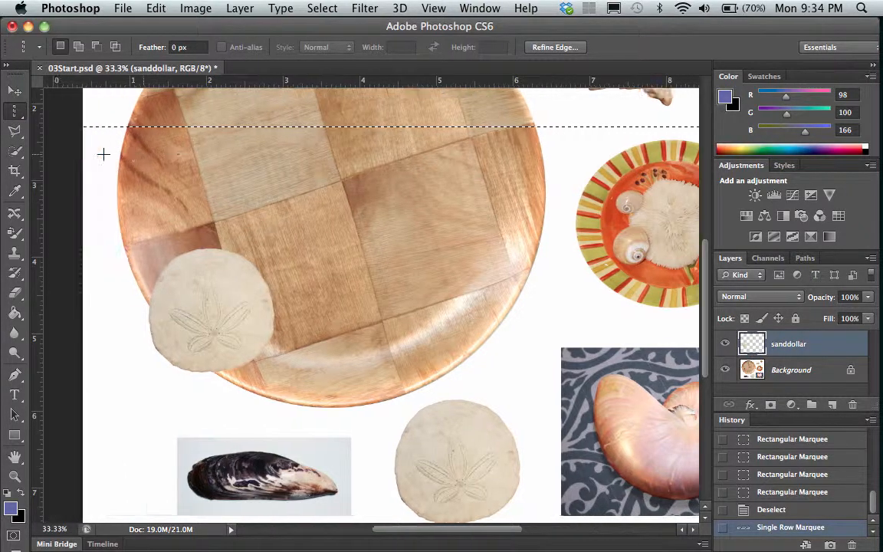
scroll(103, 152, right, 4)
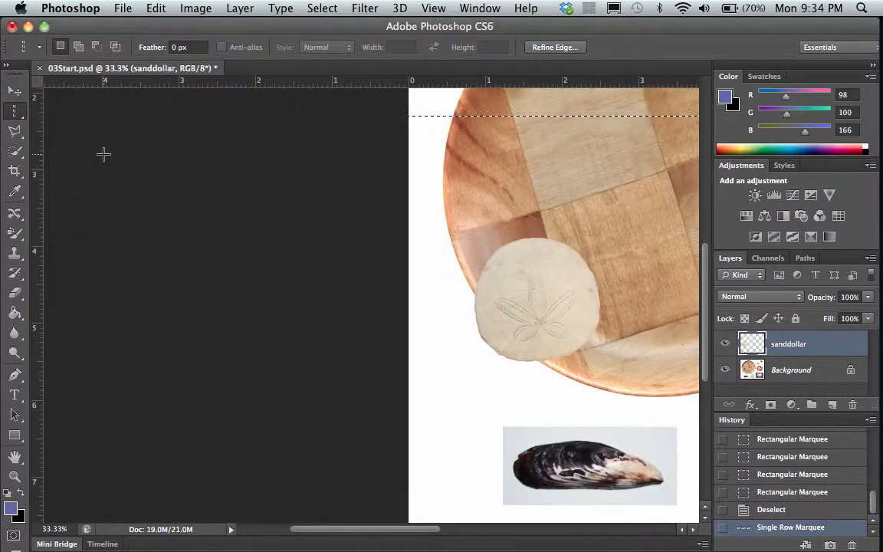
click(409, 167)
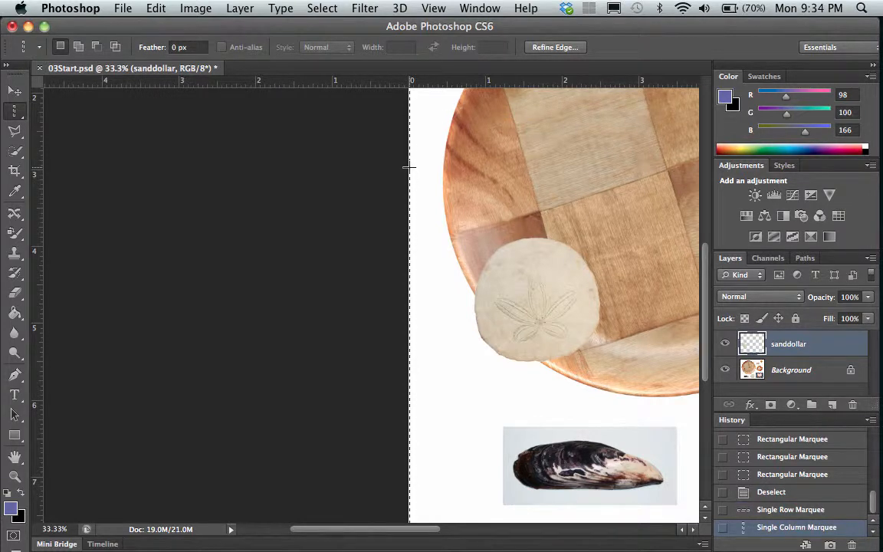
click(409, 167)
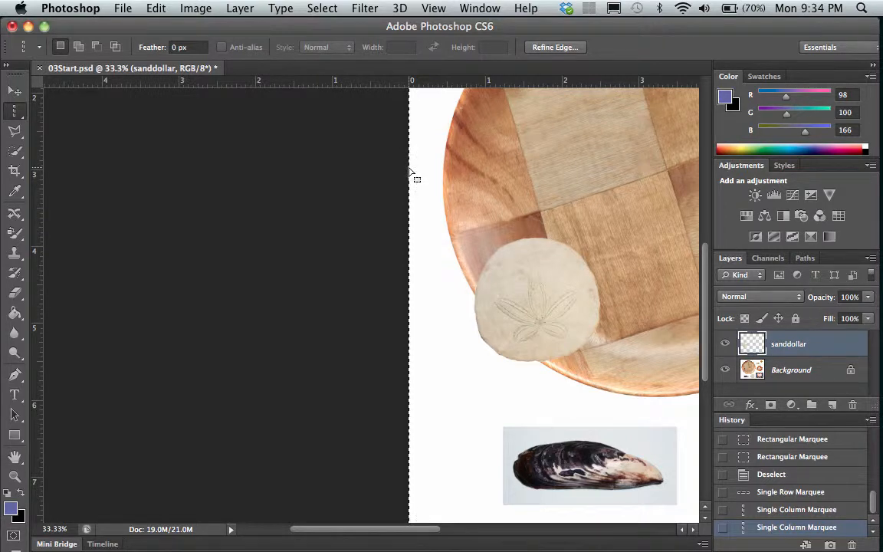
Invert the single-column selection at the image's edge, look over the Crop command, and deselect everything
click(325, 10)
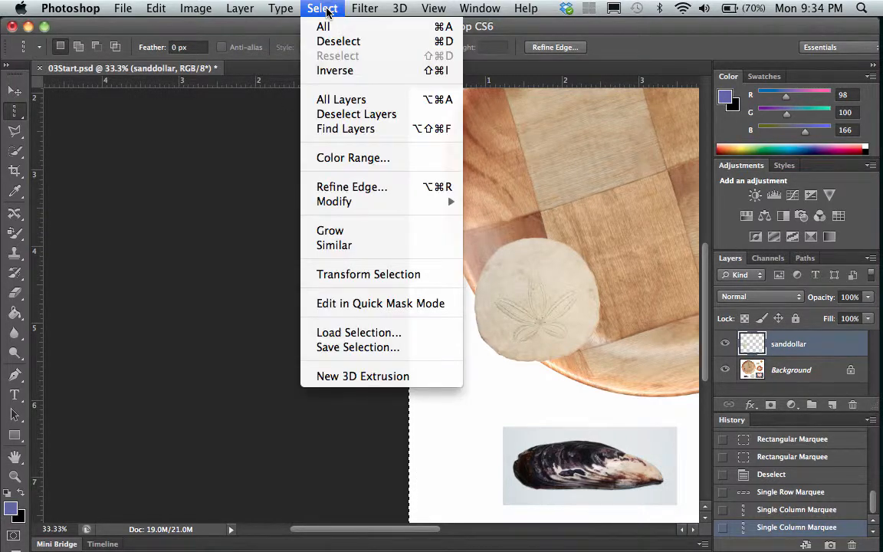
click(335, 71)
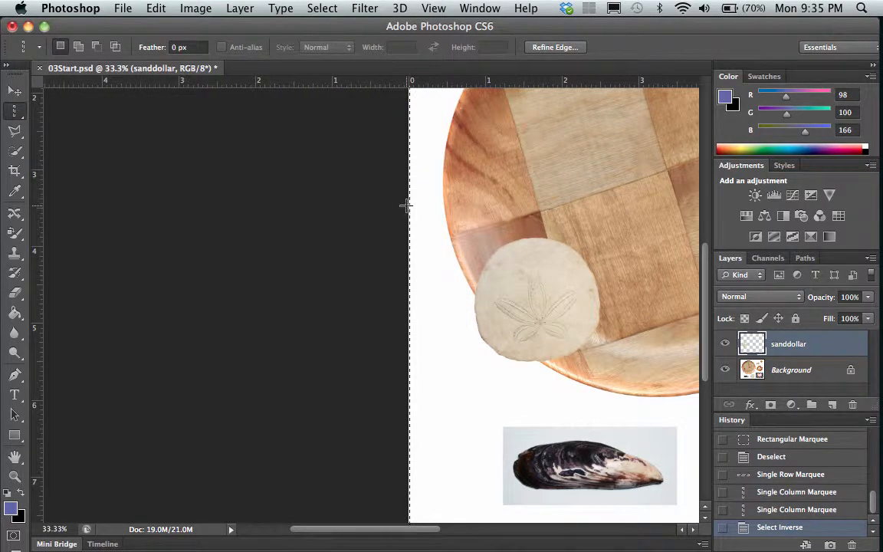
click(144, 7)
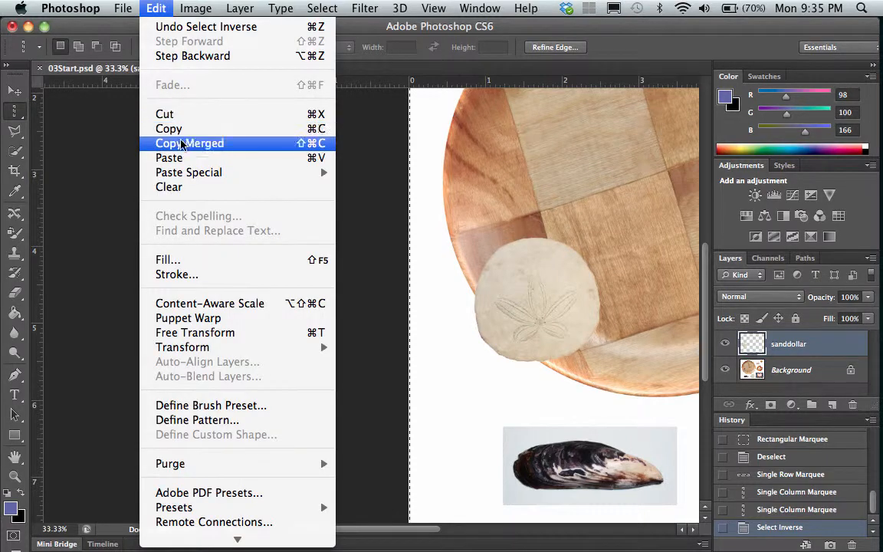
mouse_move(191, 6)
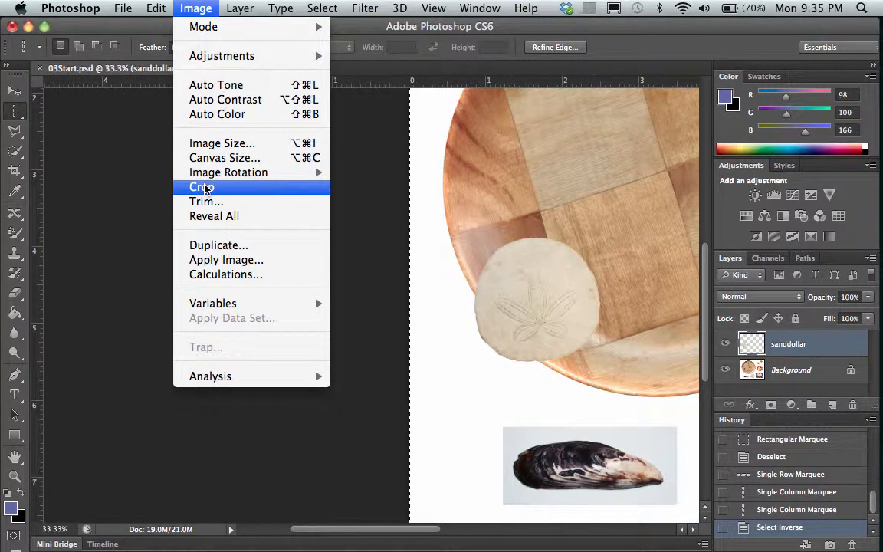
click(201, 7)
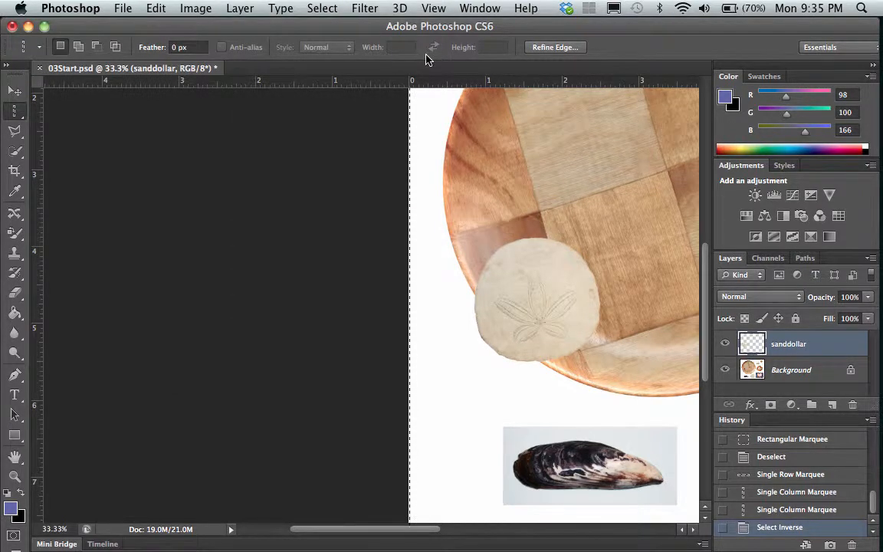
scroll(483, 191, right, 10)
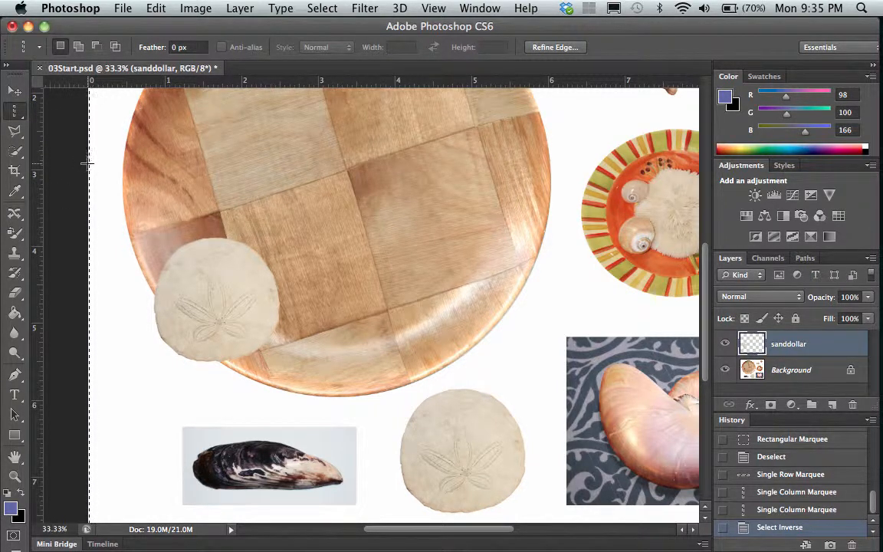
key(super+d)
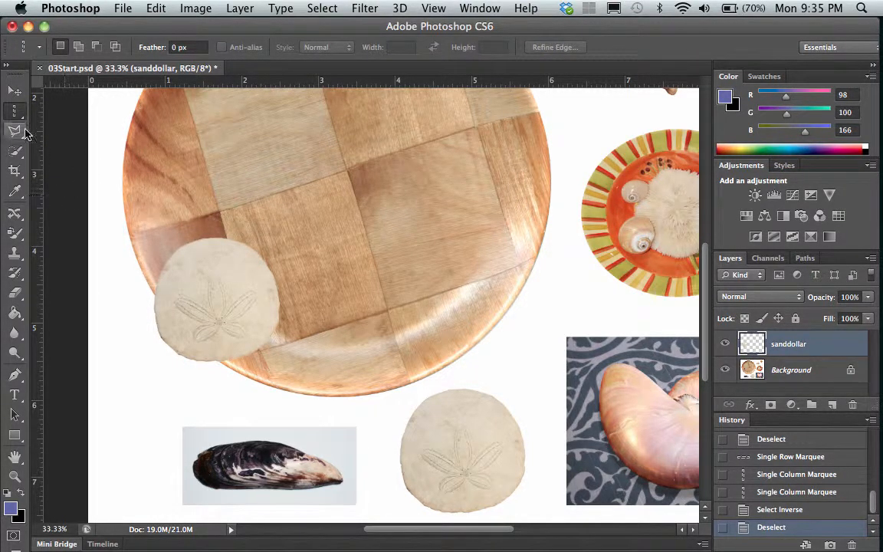
Try a circular selection over the striped orange plate using the Elliptical Marquee tool, and clear it
click(14, 111)
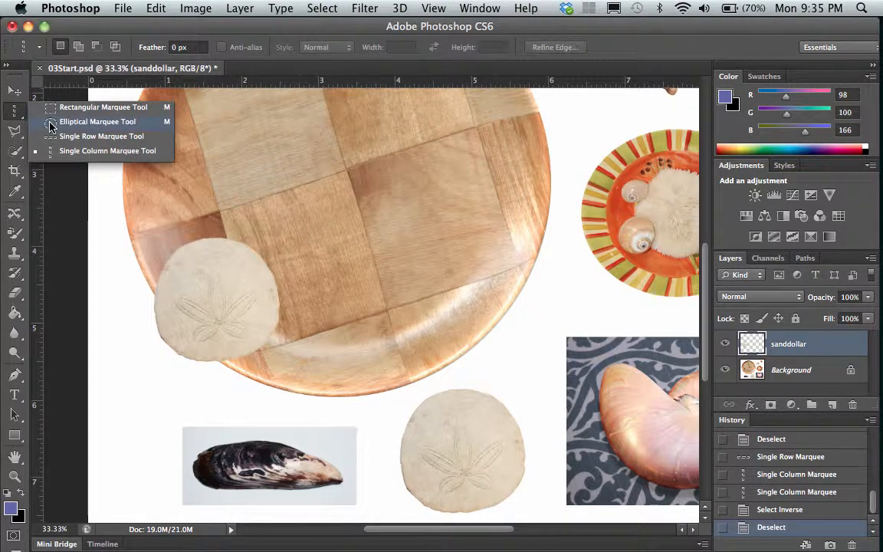
click(50, 122)
scroll(341, 292, right, 5)
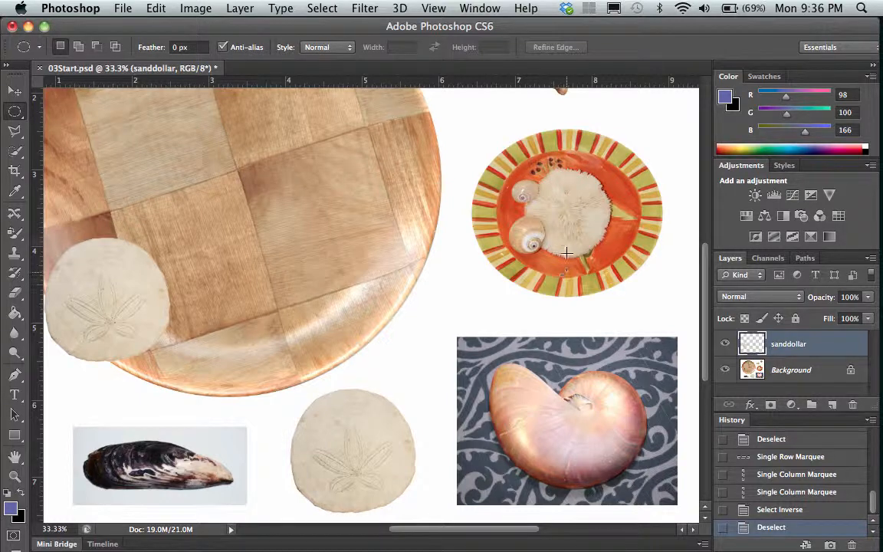
click(15, 112)
drag(500, 153, 654, 310)
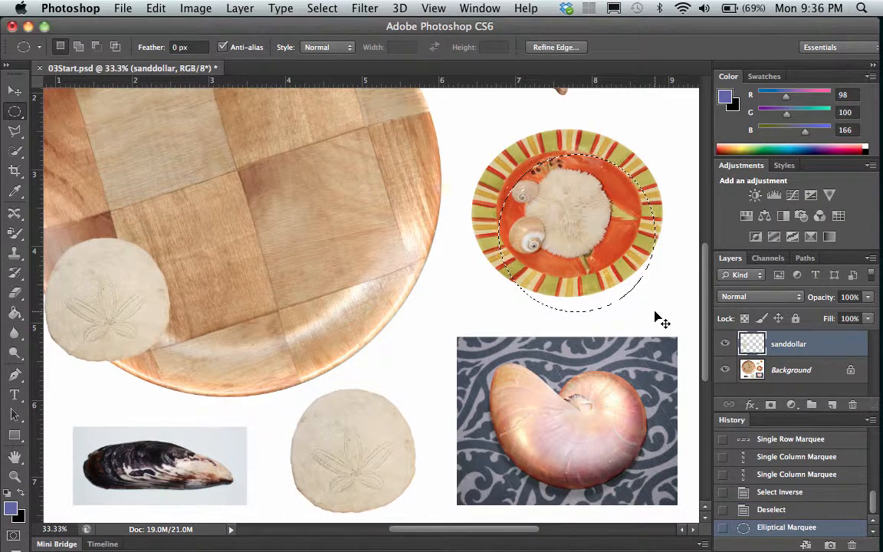
key(super+d)
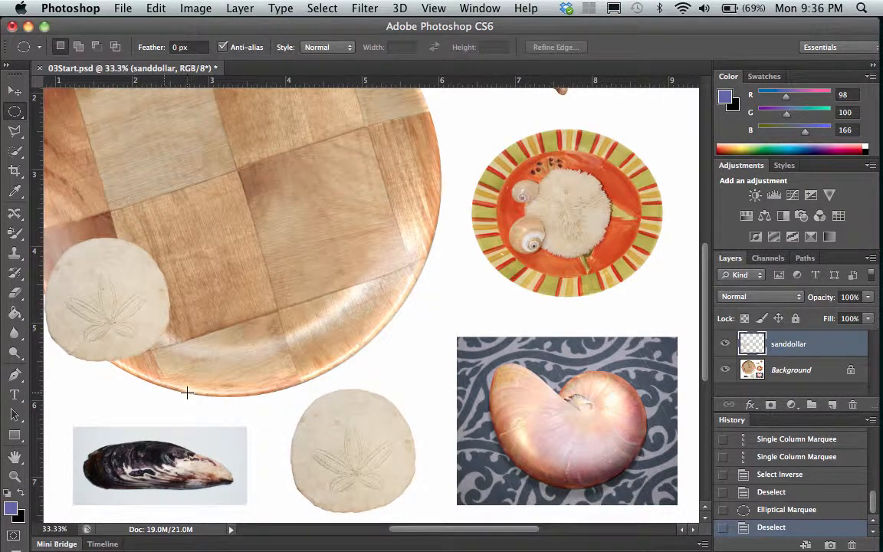
At 66.67% magnification, try to outline the striped orange plate with elliptical selections started from its outer edge, clearing each one
click(14, 476)
click(574, 211)
click(574, 211)
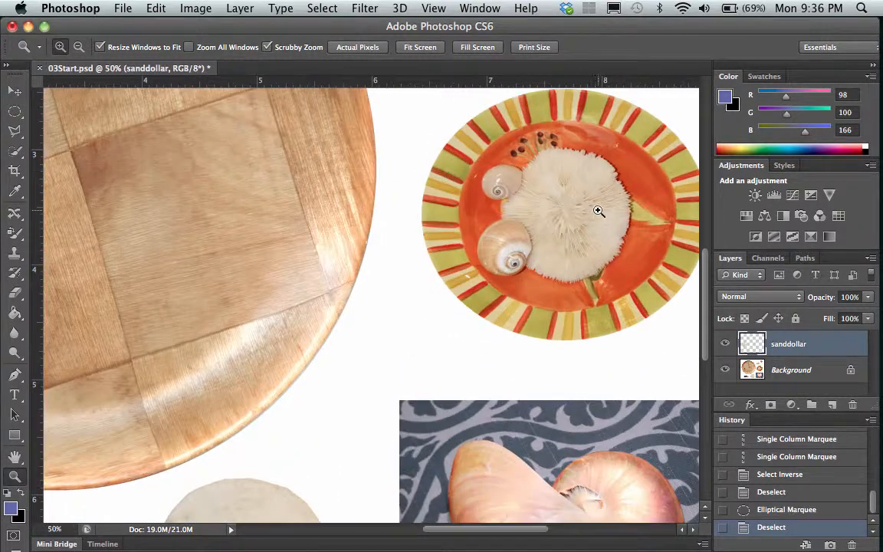
scroll(595, 210, right, 3)
scroll(595, 211, up, 2)
scroll(594, 210, right, 3)
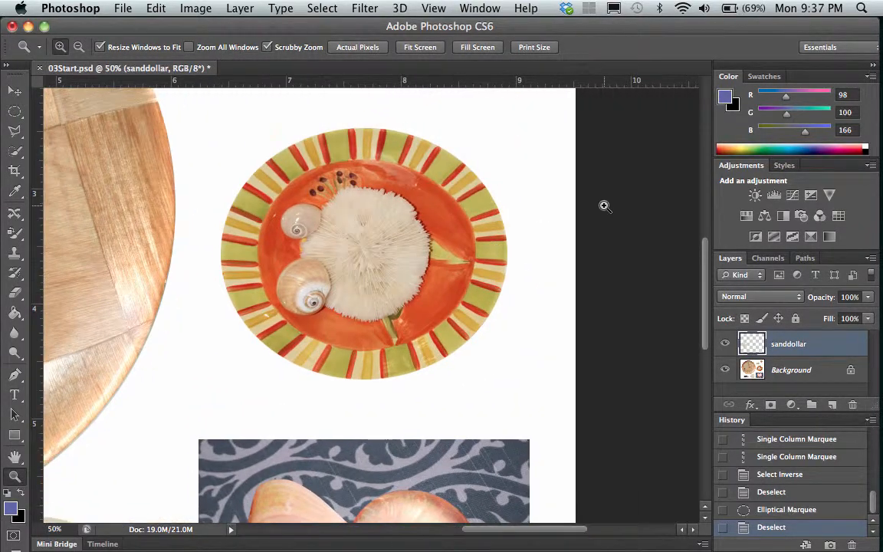
click(372, 262)
scroll(371, 260, up, 2)
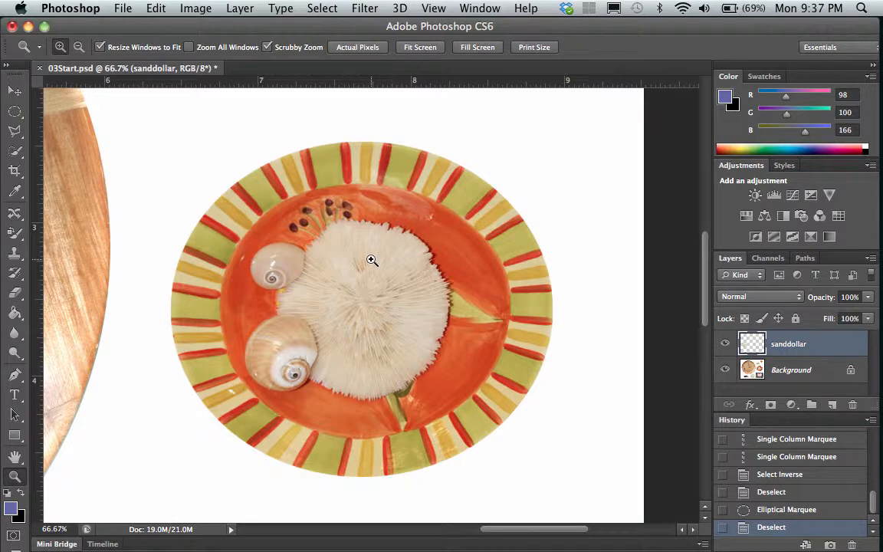
click(15, 111)
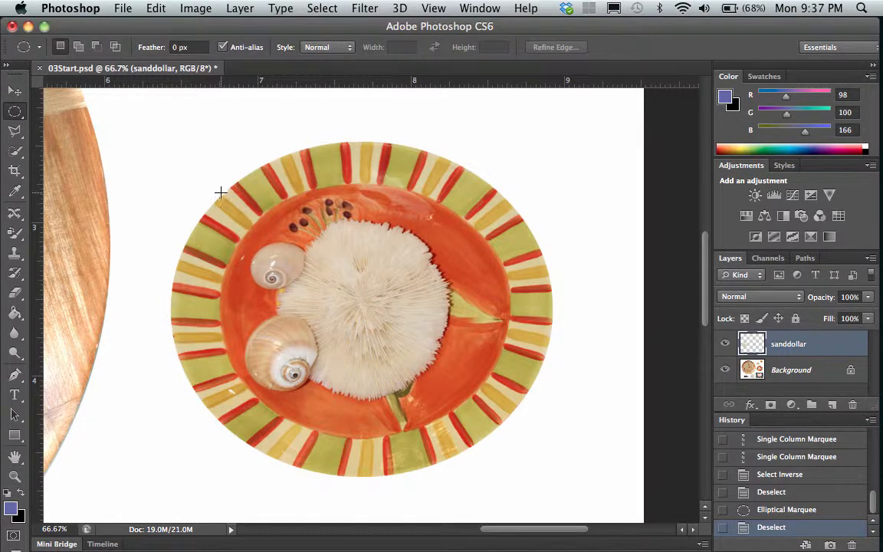
drag(220, 191, 600, 487)
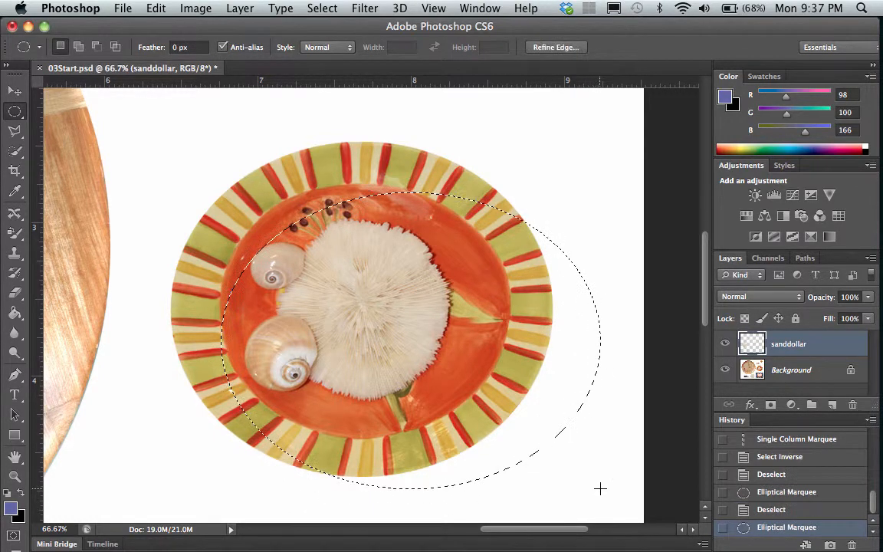
click(520, 184)
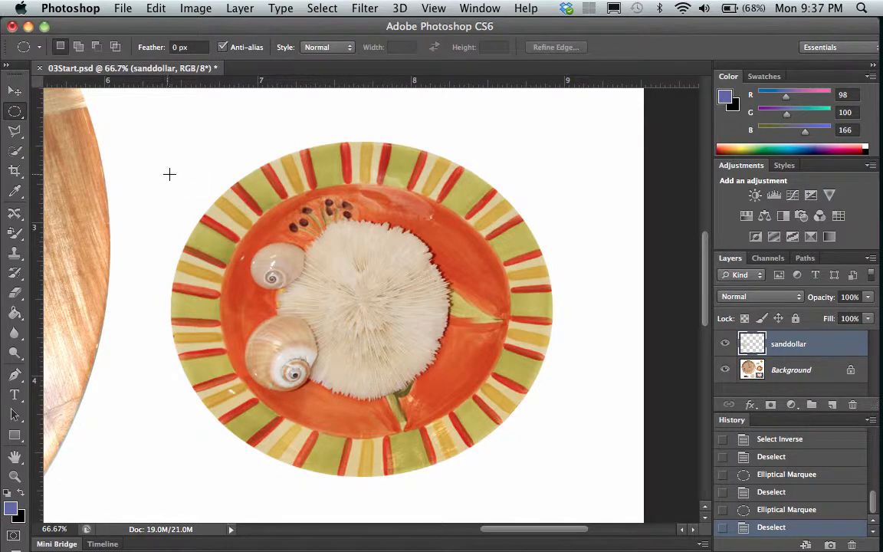
drag(149, 160, 563, 476)
click(564, 476)
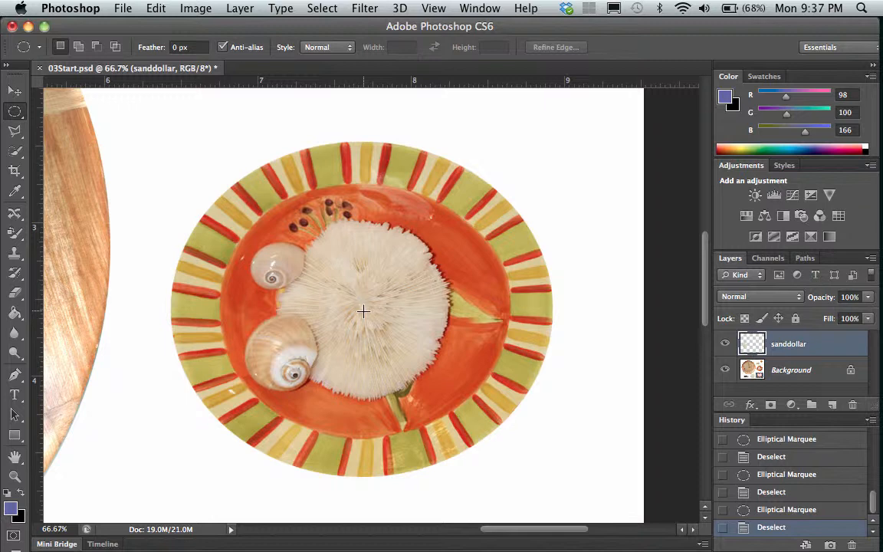
Draw an elliptical selection about 2.5 × 2.2 in outward from the striped plate's centre and nudge the outline to fit its rim
drag(364, 311, 175, 141)
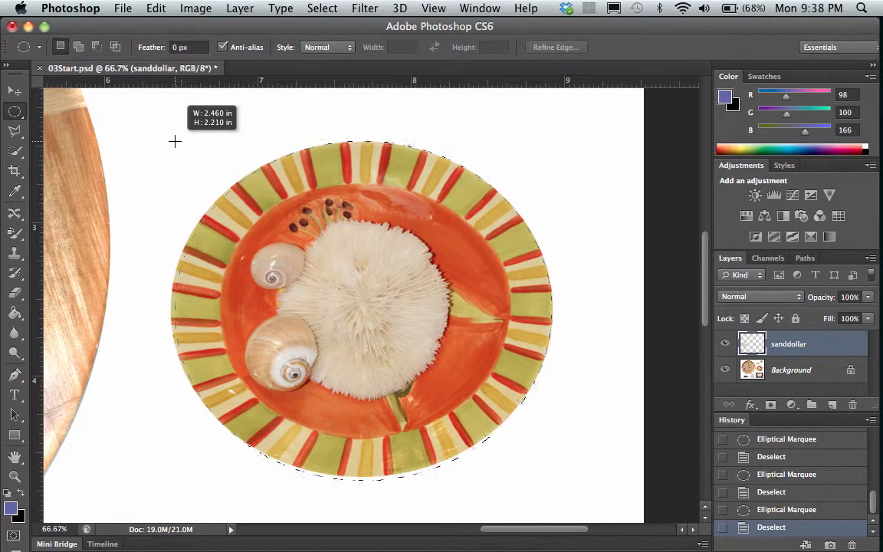
drag(174, 141, 175, 145)
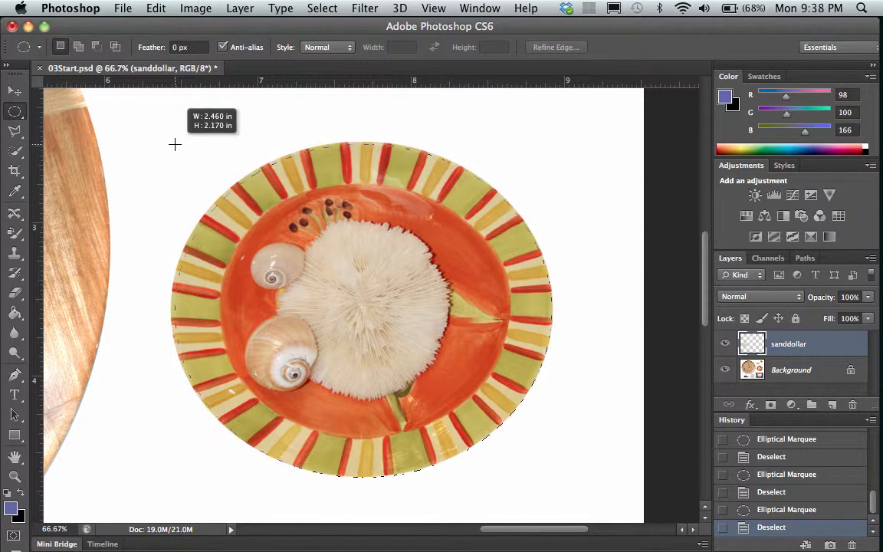
drag(175, 144, 174, 143)
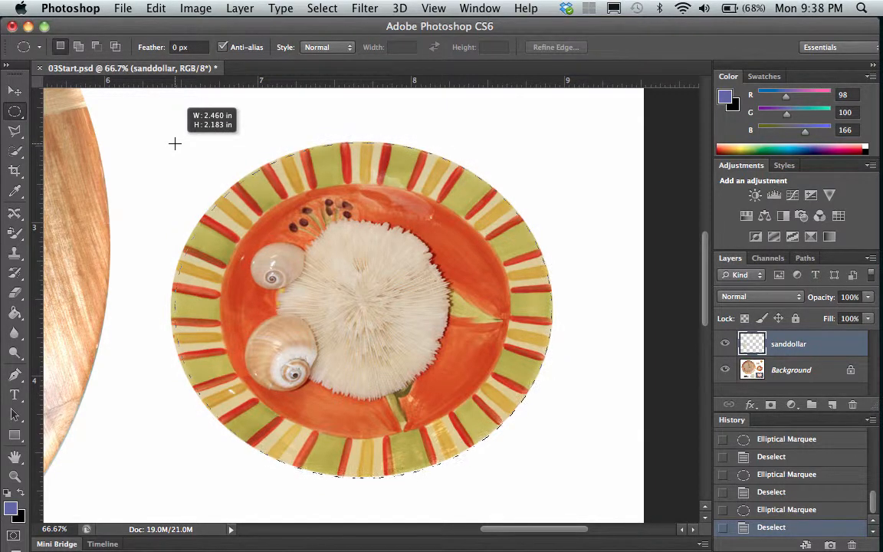
drag(174, 143, 174, 143)
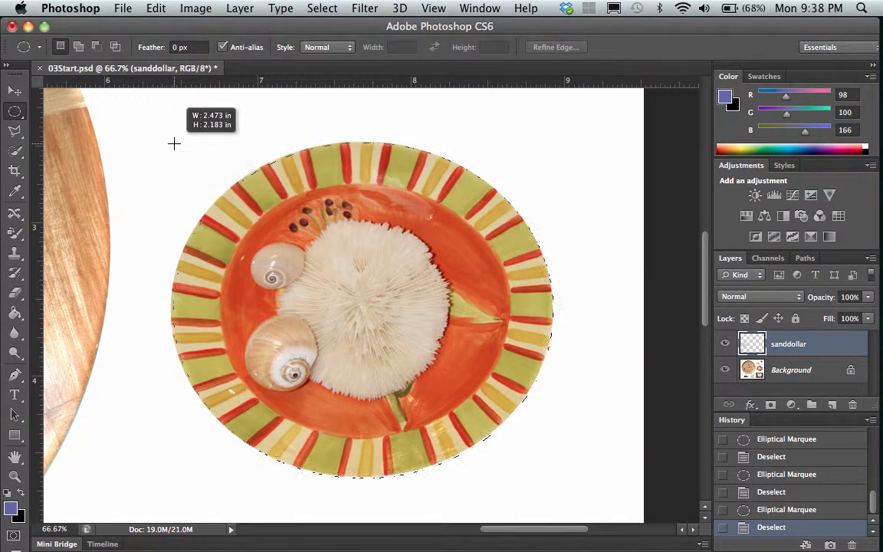
drag(174, 144, 175, 144)
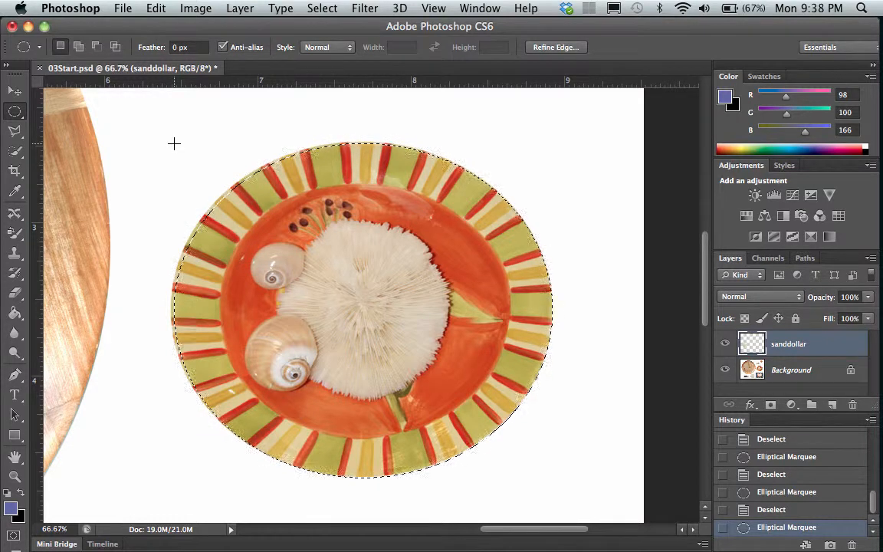
key(Right)
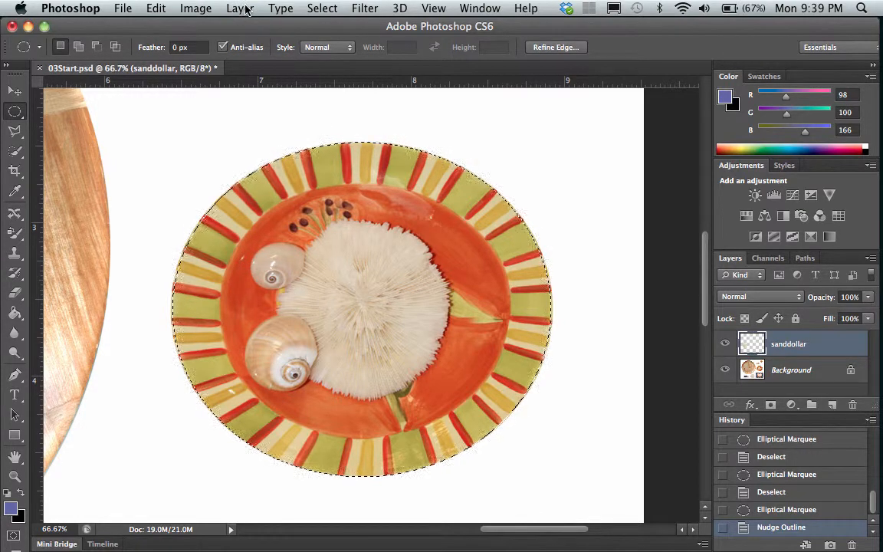
Expand the elliptical selection around the striped orange plate by 1 pixel
click(322, 7)
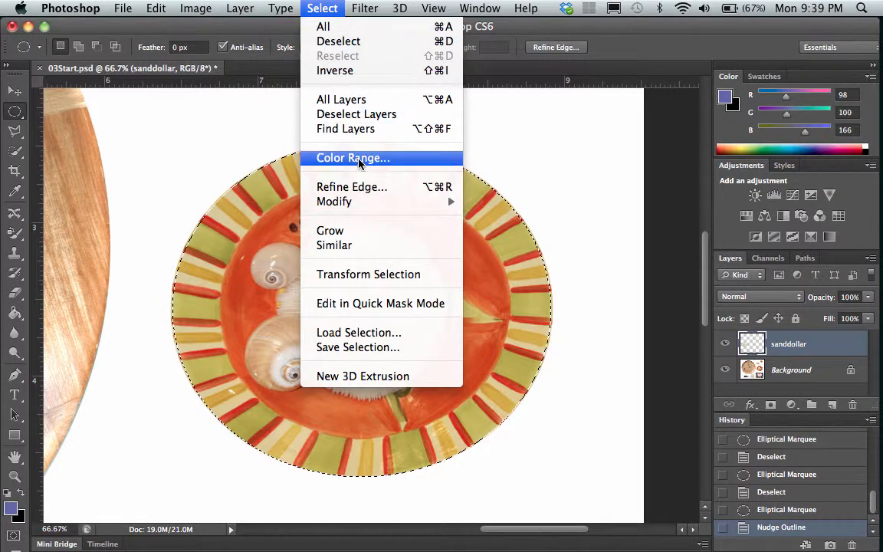
mouse_move(356, 199)
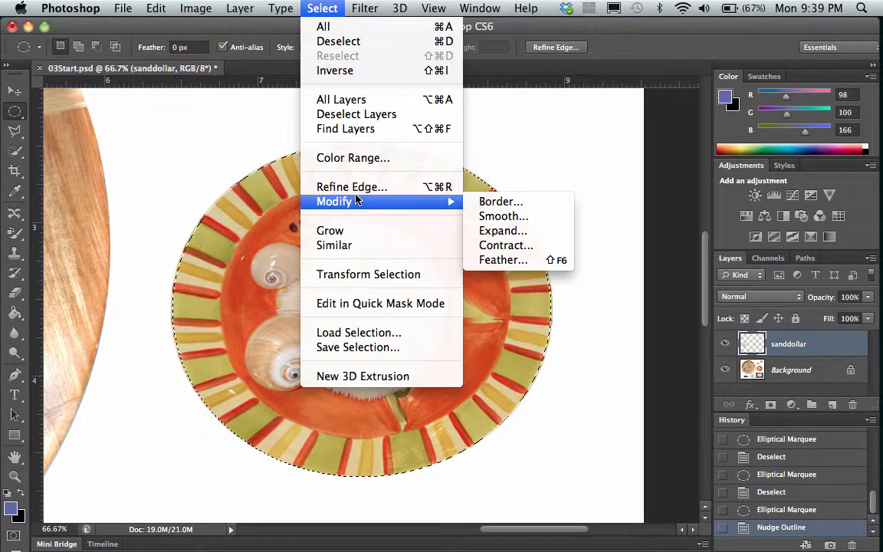
click(498, 231)
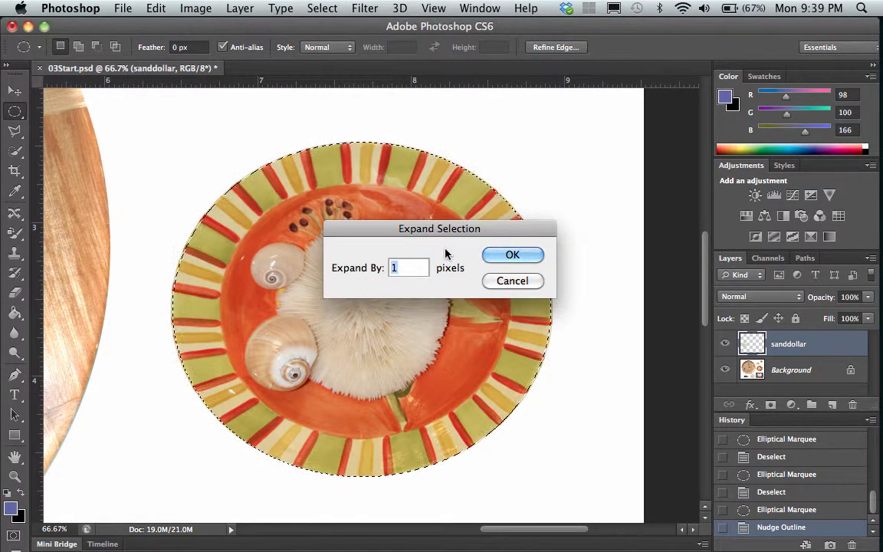
drag(420, 228, 524, 106)
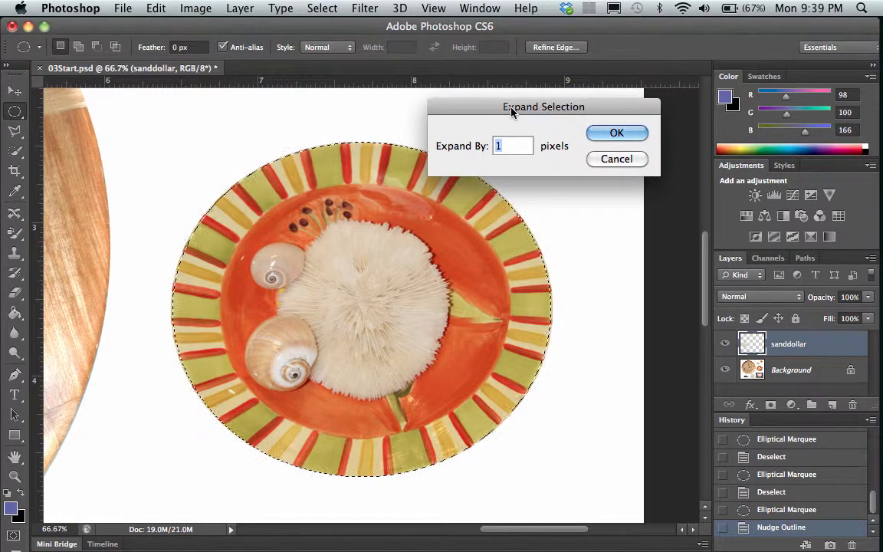
click(606, 133)
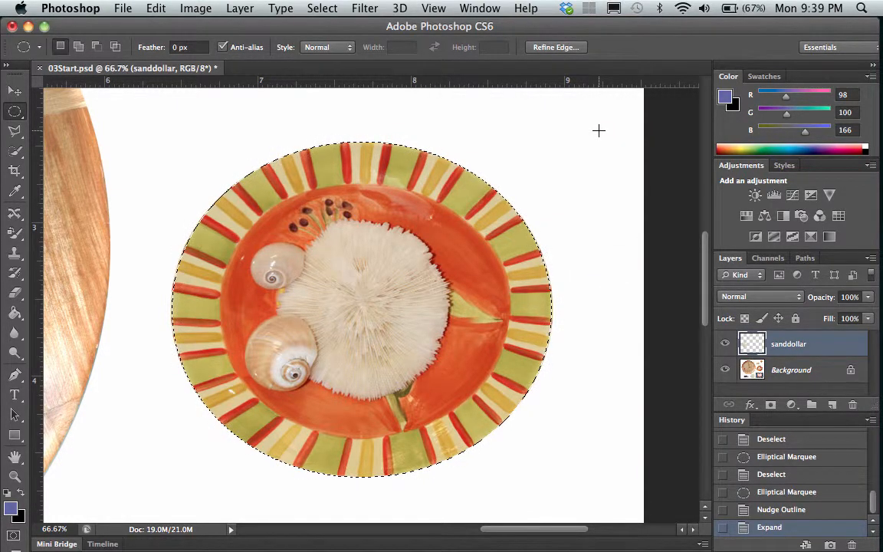
Examine at 200% magnification how closely the expanded selection outline follows the striped plate's rim all the way round
click(14, 476)
click(365, 149)
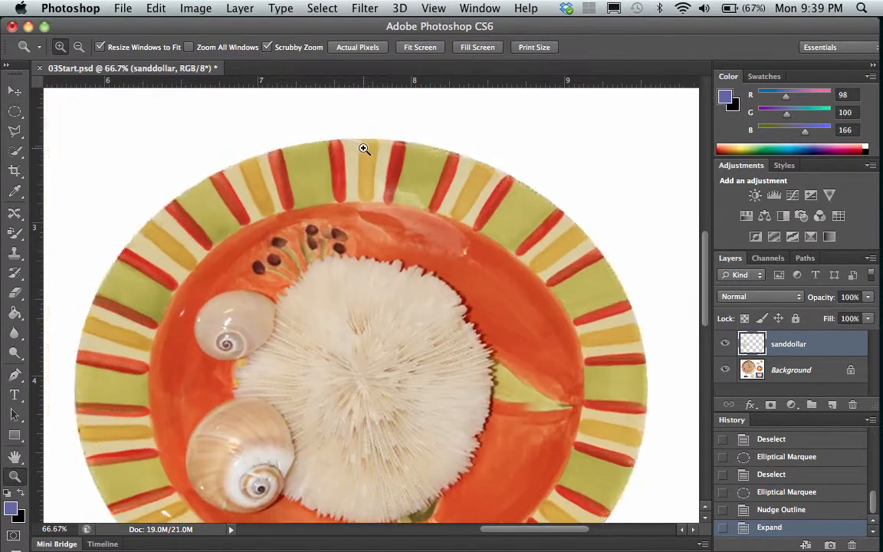
click(383, 145)
click(384, 146)
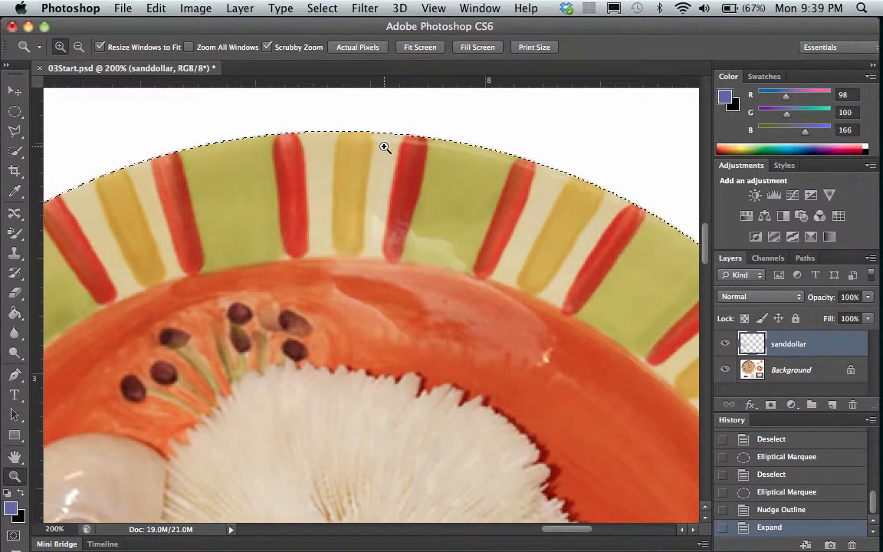
scroll(384, 146, down, 3)
scroll(384, 147, right, 5)
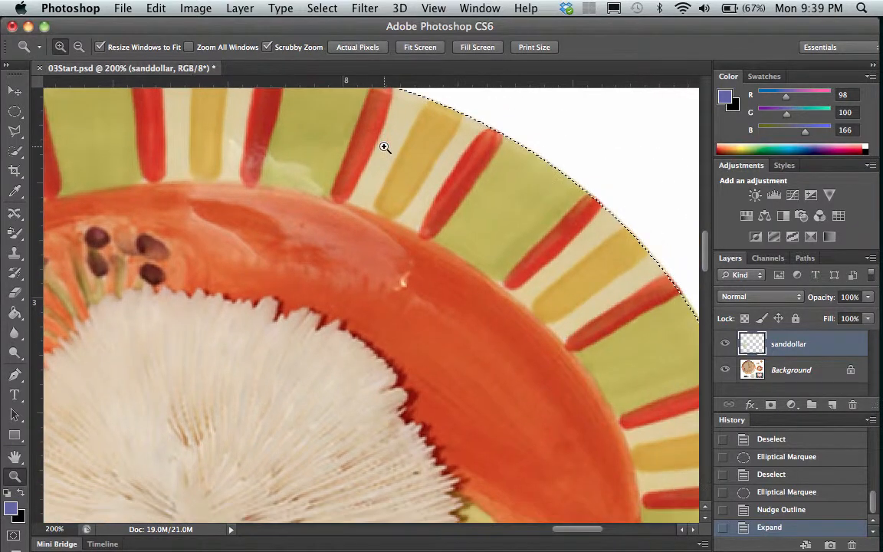
scroll(384, 147, down, 2)
scroll(385, 147, down, 2)
scroll(384, 147, right, 3)
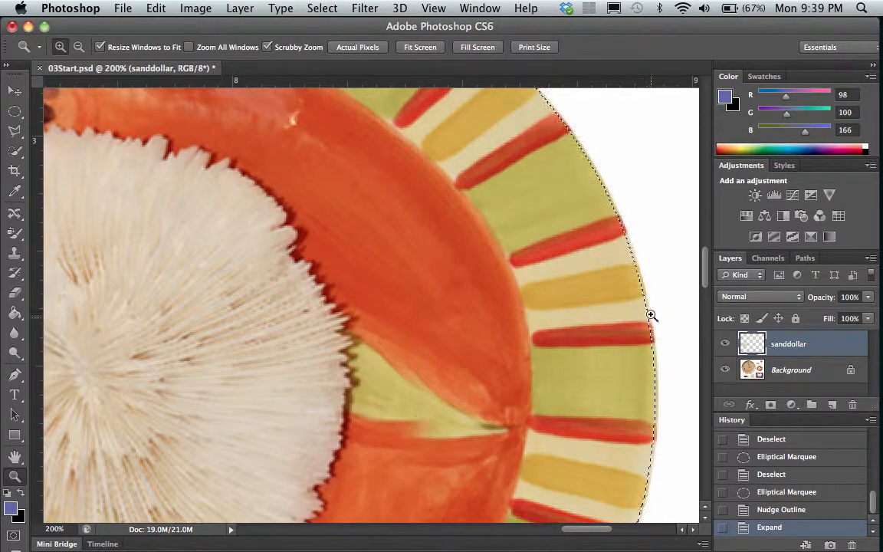
scroll(647, 379, down, 2)
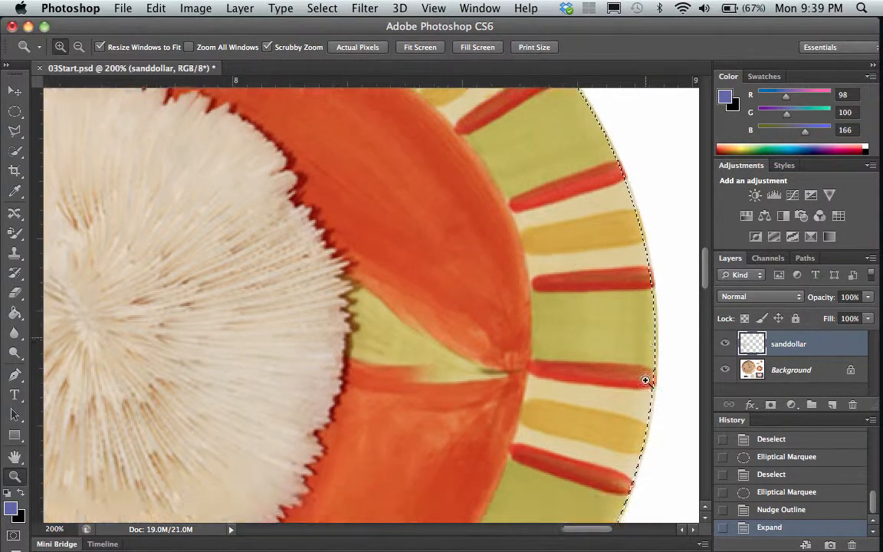
scroll(646, 380, down, 5)
scroll(645, 380, left, 4)
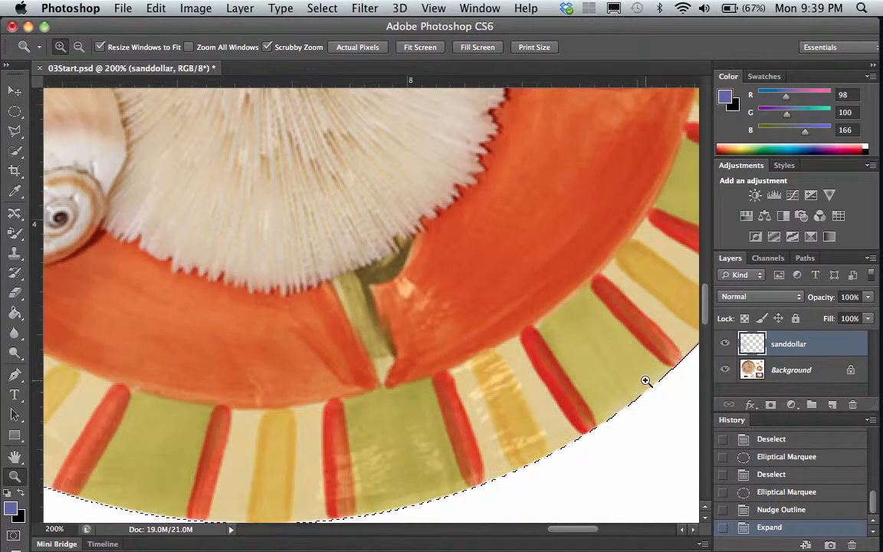
scroll(646, 380, down, 1)
scroll(646, 380, left, 3)
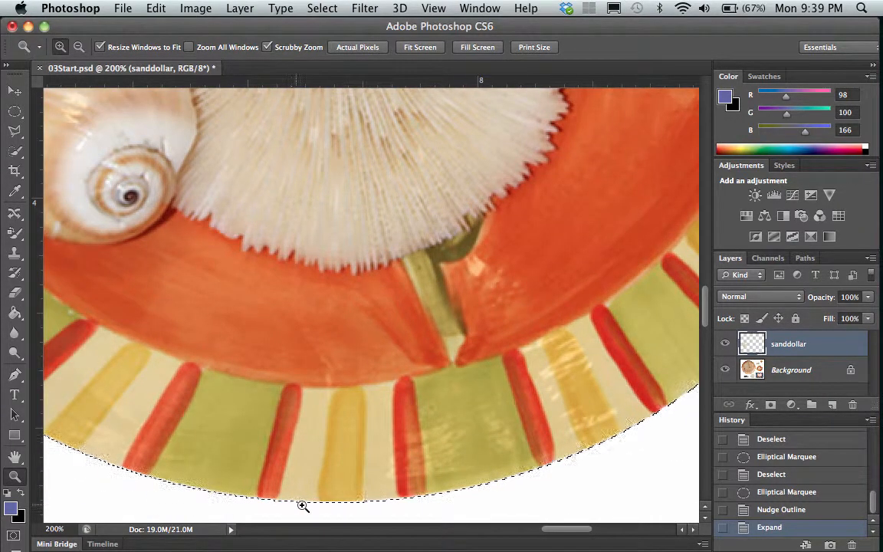
scroll(293, 482, left, 5)
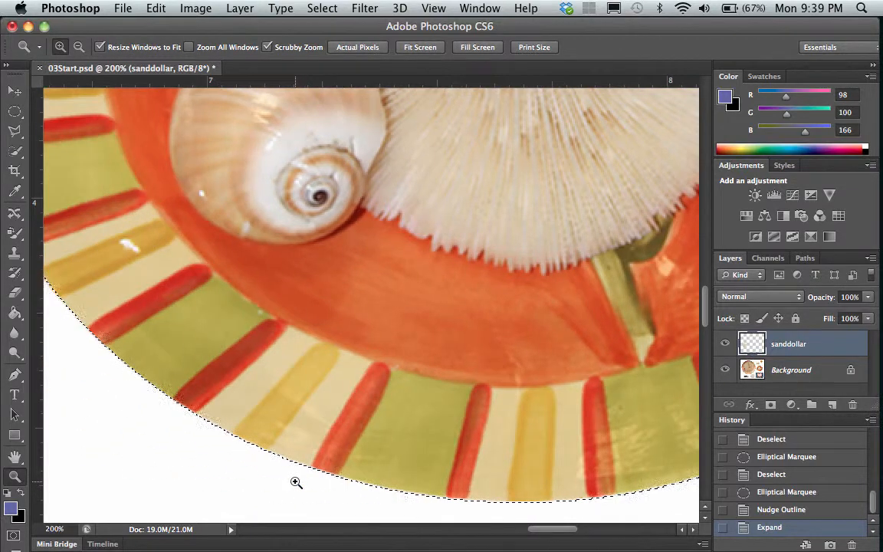
scroll(296, 482, up, 5)
scroll(295, 483, left, 5)
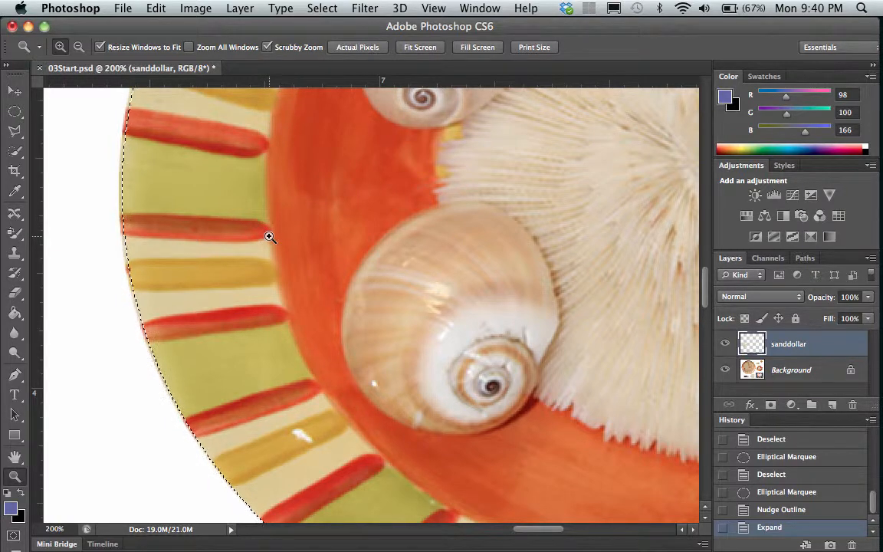
scroll(270, 237, up, 3)
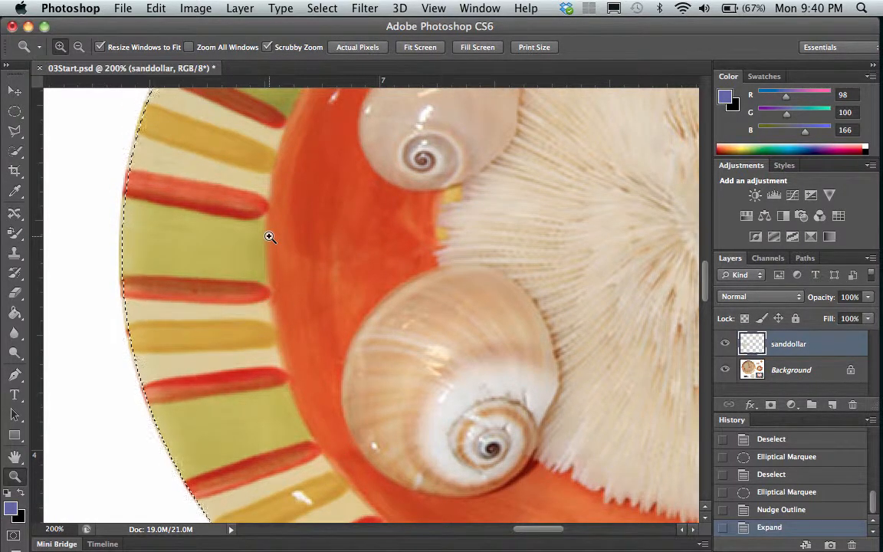
With the Elliptical Marquee tool active, look over the Refine Edge settings for the plate selection and cancel them
click(11, 112)
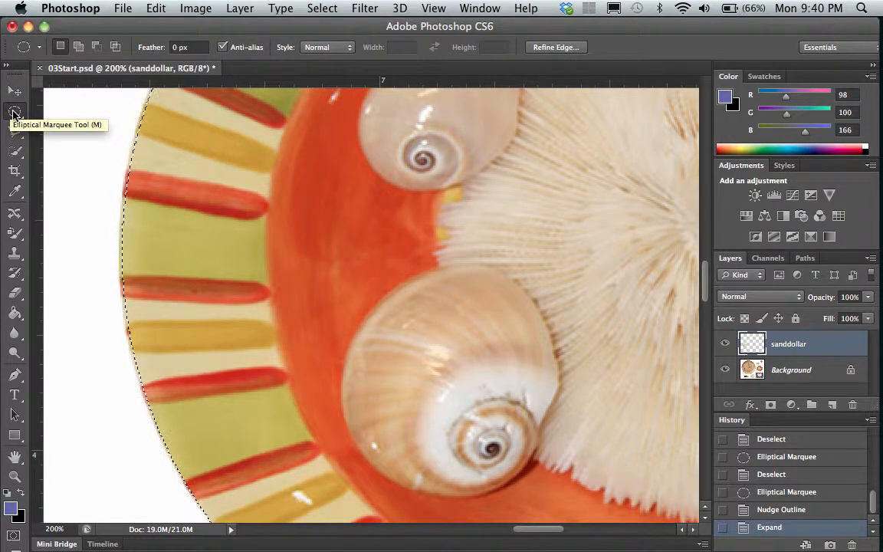
click(566, 50)
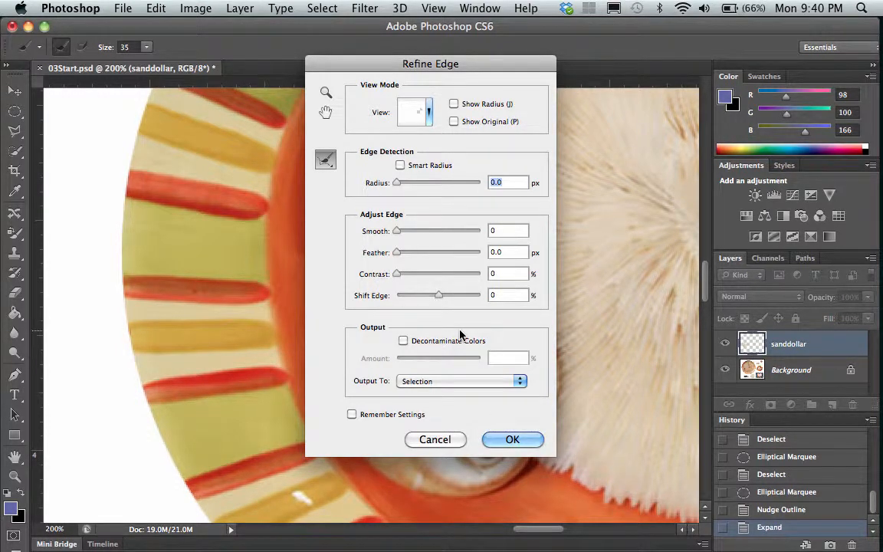
click(437, 441)
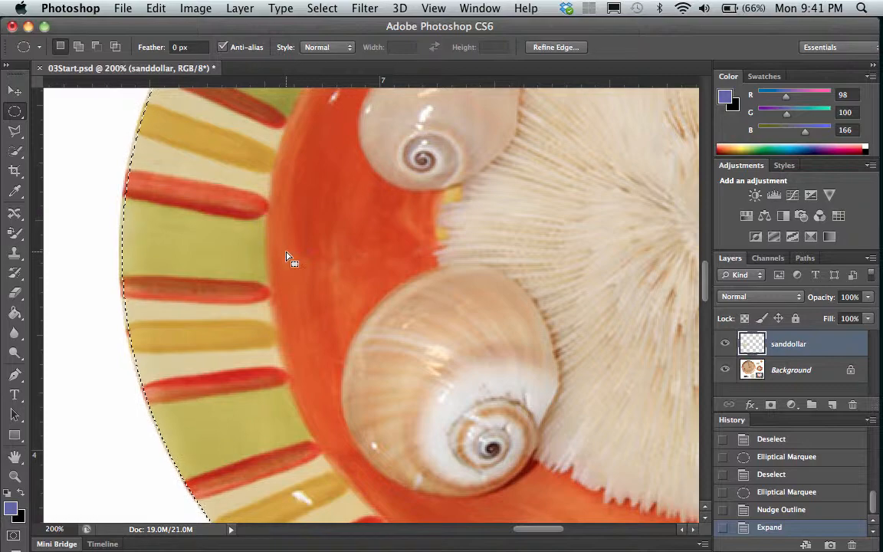
Nudge the selection outline up slightly to fit the plate's lower rim and check it along the upper rim
scroll(268, 253, down, 5)
scroll(269, 253, right, 8)
scroll(289, 257, down, 1)
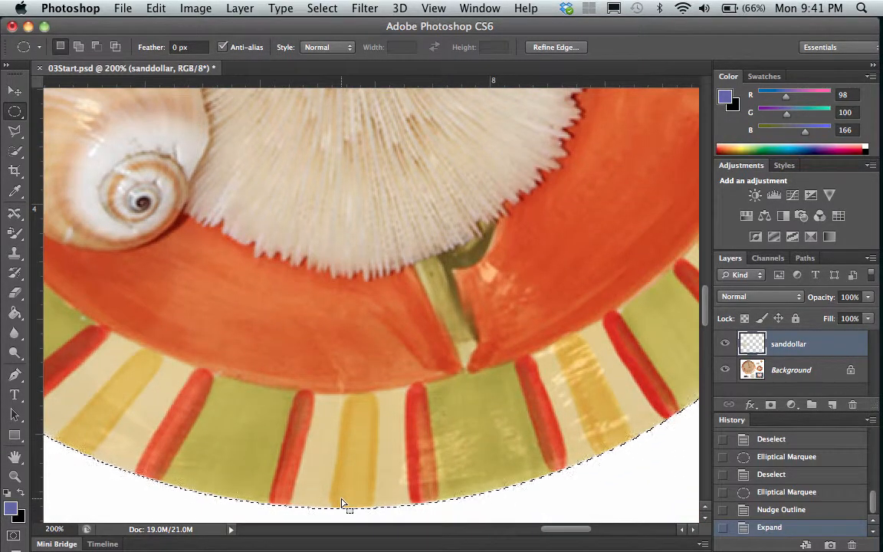
key(Up)
scroll(374, 402, up, 10)
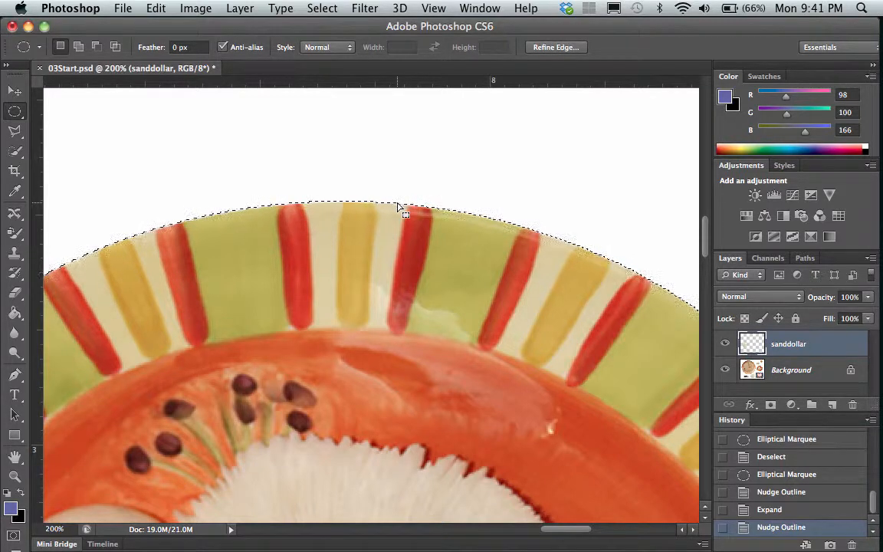
Refine the edge of the plate selection with Smooth 19 and Feather 1.0 px, output to Selection
click(566, 48)
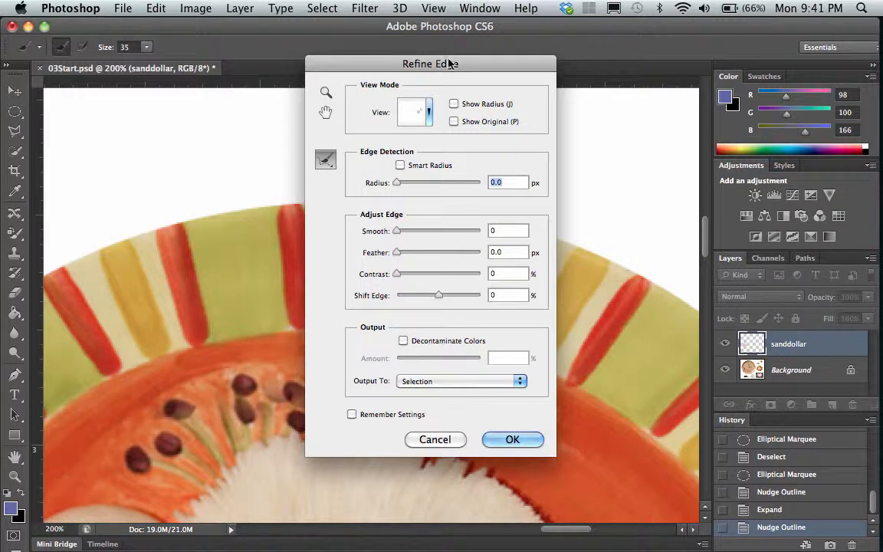
drag(451, 65, 600, 55)
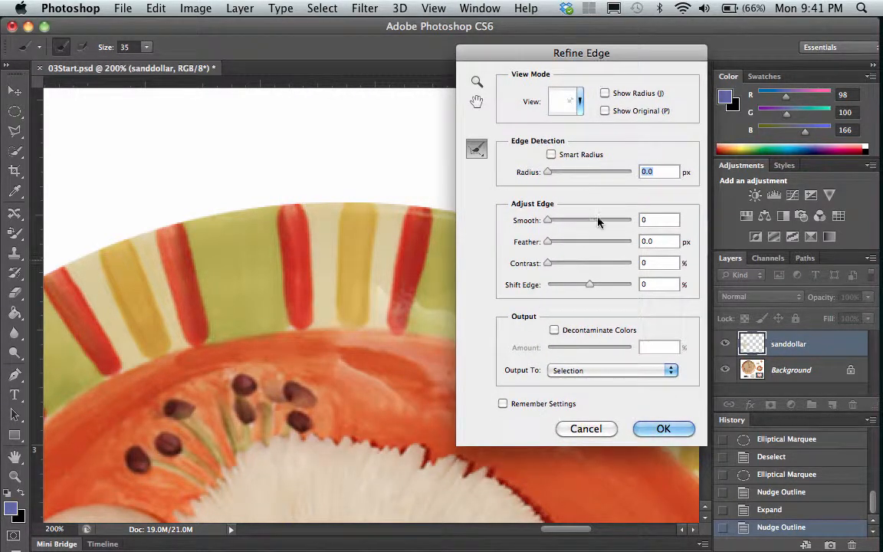
drag(548, 220, 552, 241)
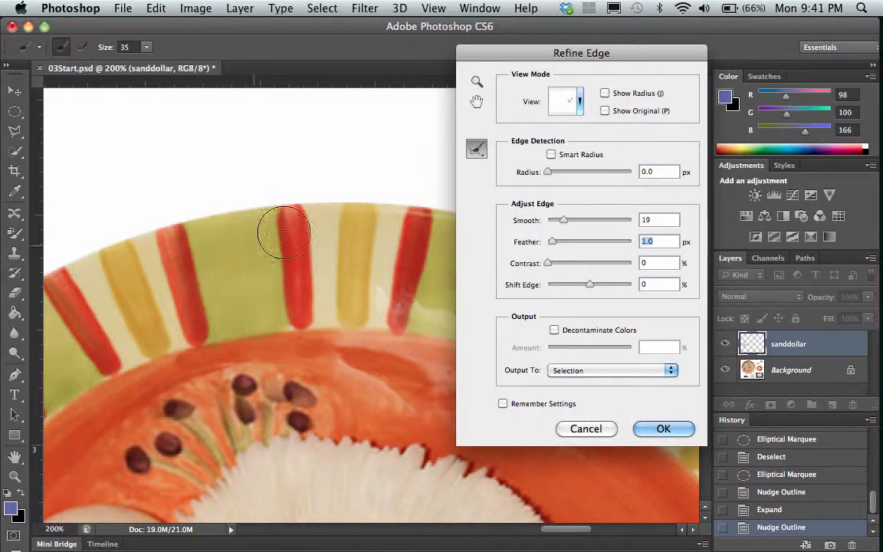
click(671, 428)
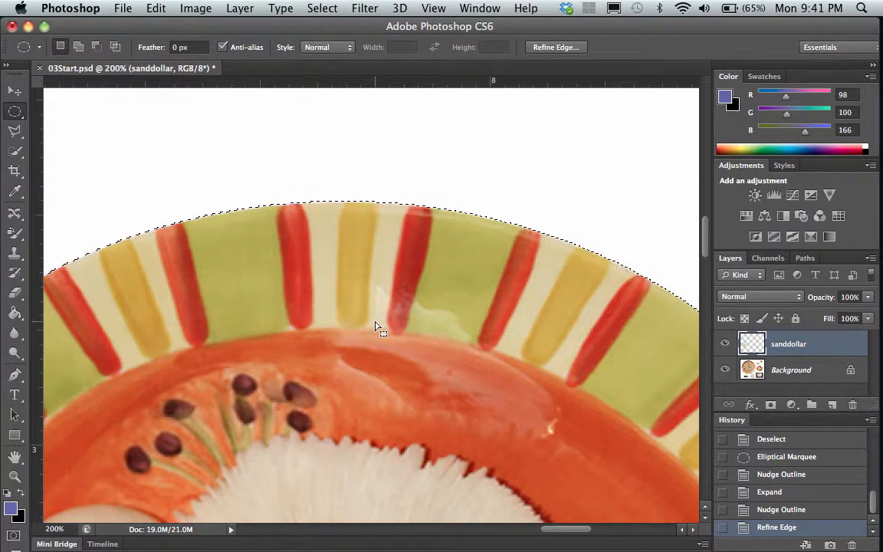
At 66.67% magnification, try to copy the selected plate area from the sanddollar layer
click(15, 475)
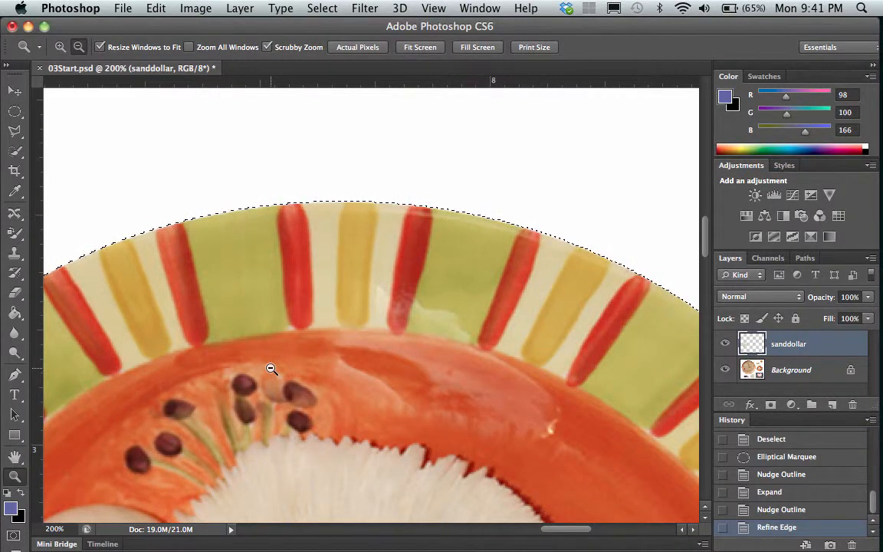
alt+click(271, 368)
alt+click(274, 430)
scroll(273, 431, down, 5)
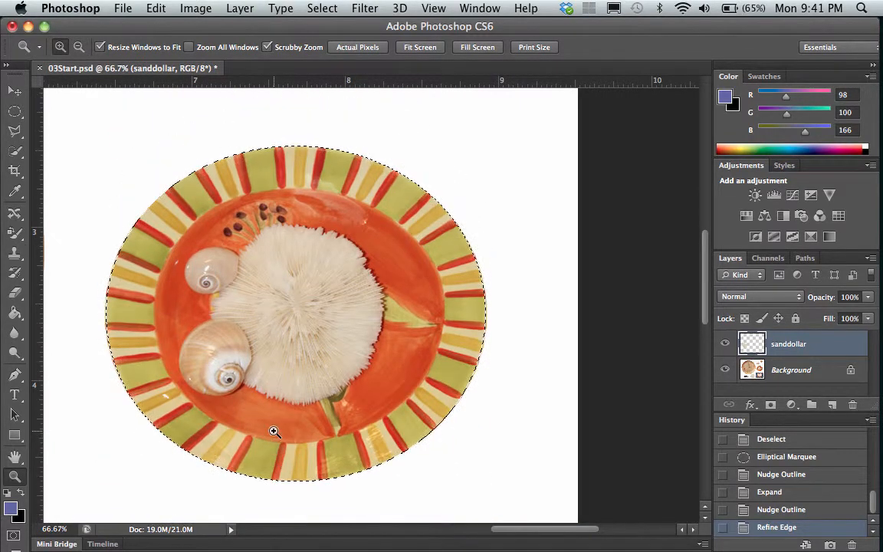
scroll(274, 431, up, 2)
scroll(274, 431, left, 1)
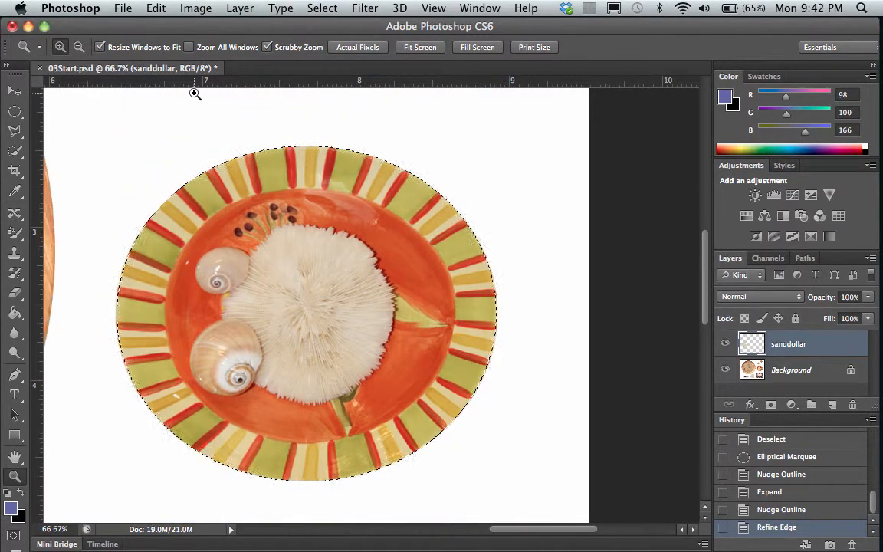
click(157, 7)
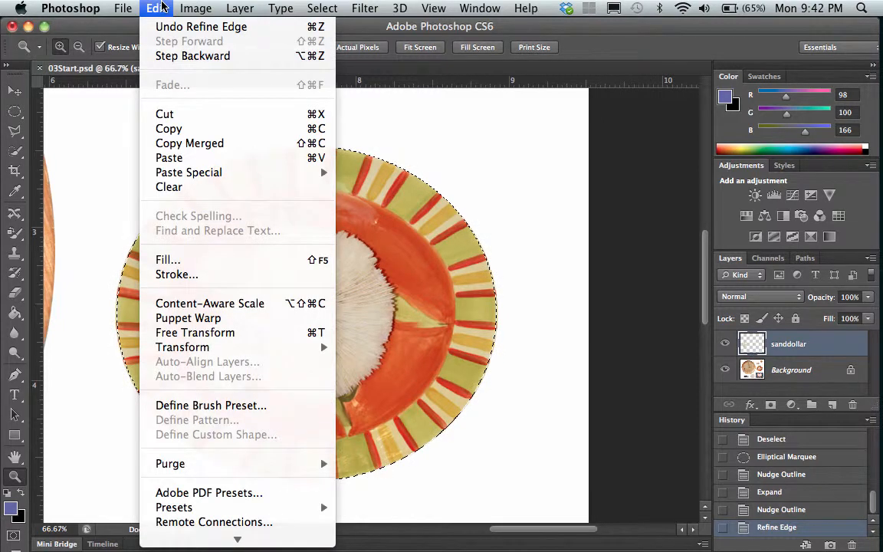
click(163, 128)
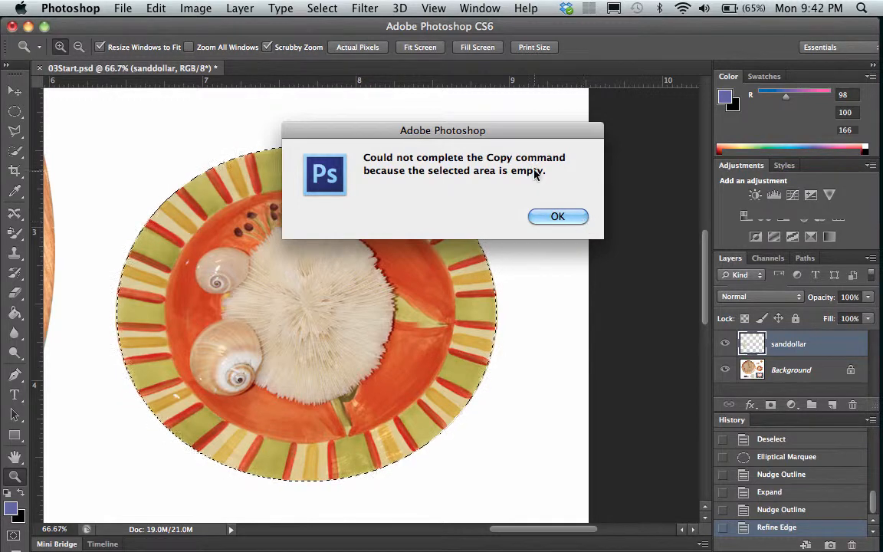
drag(523, 136, 656, 97)
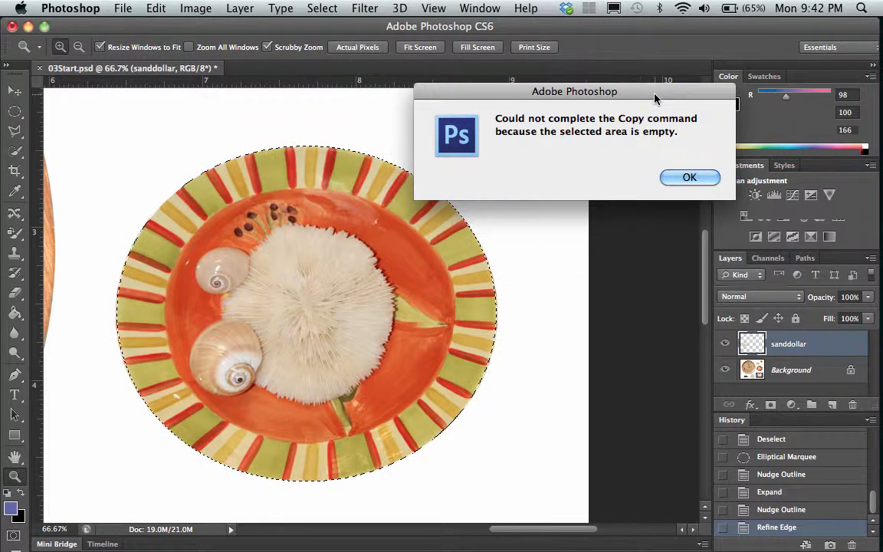
click(689, 178)
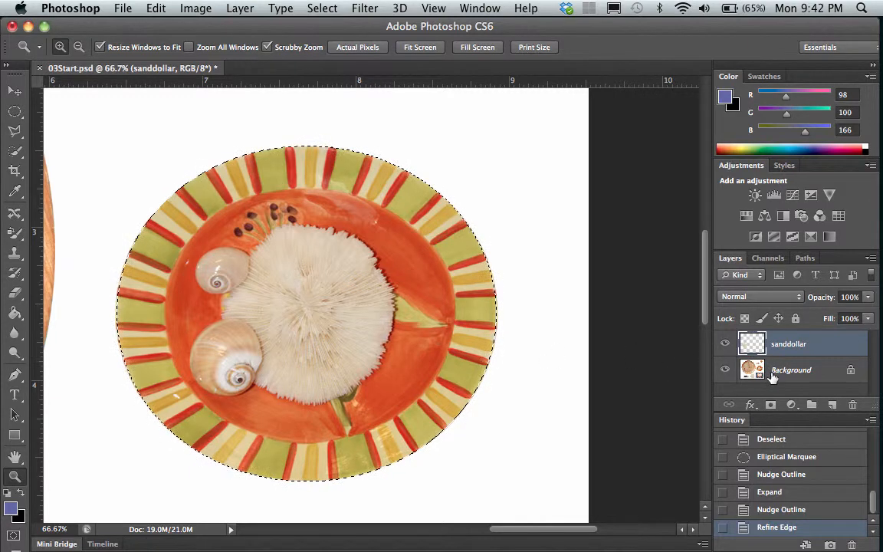
Copy the selected plate from the Background layer and paste it as a new layer
click(795, 375)
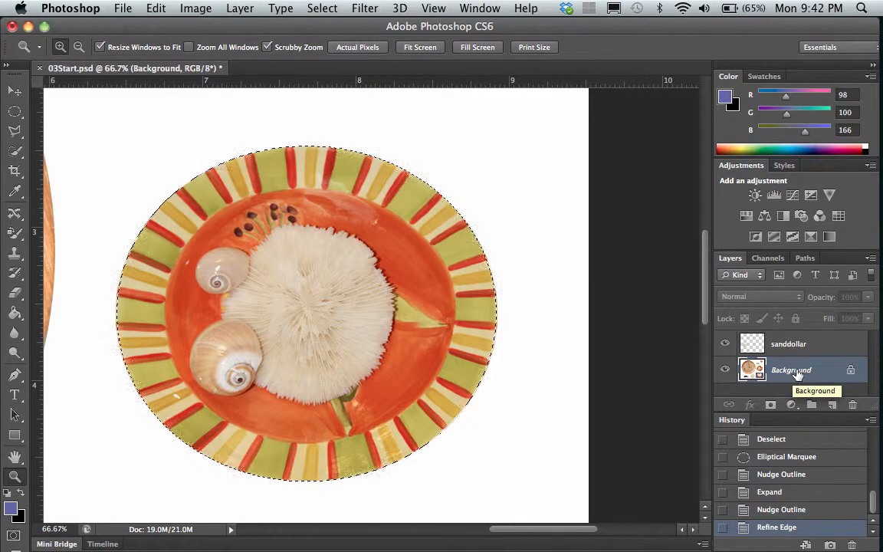
click(156, 8)
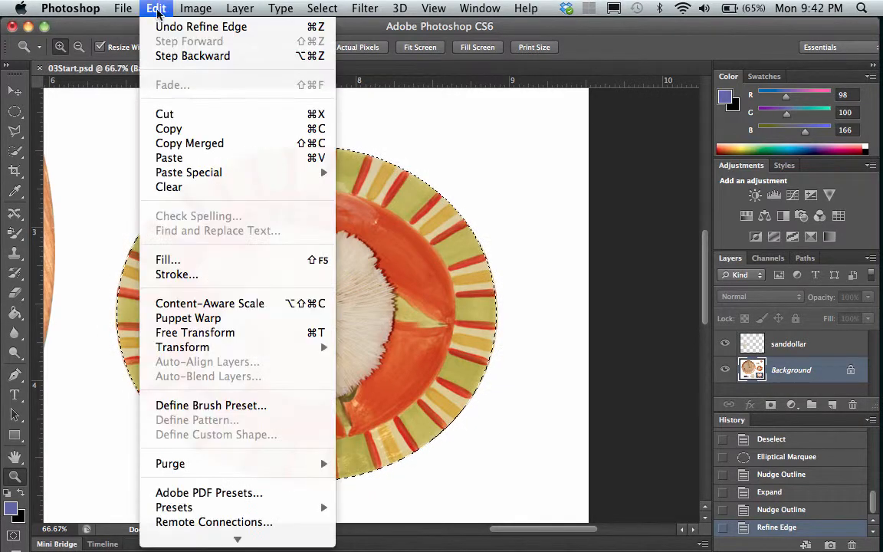
click(169, 129)
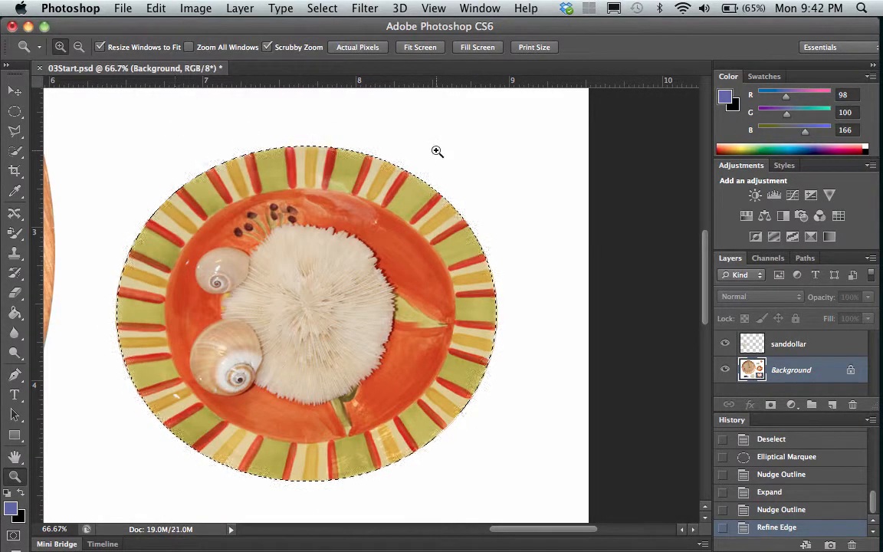
click(159, 8)
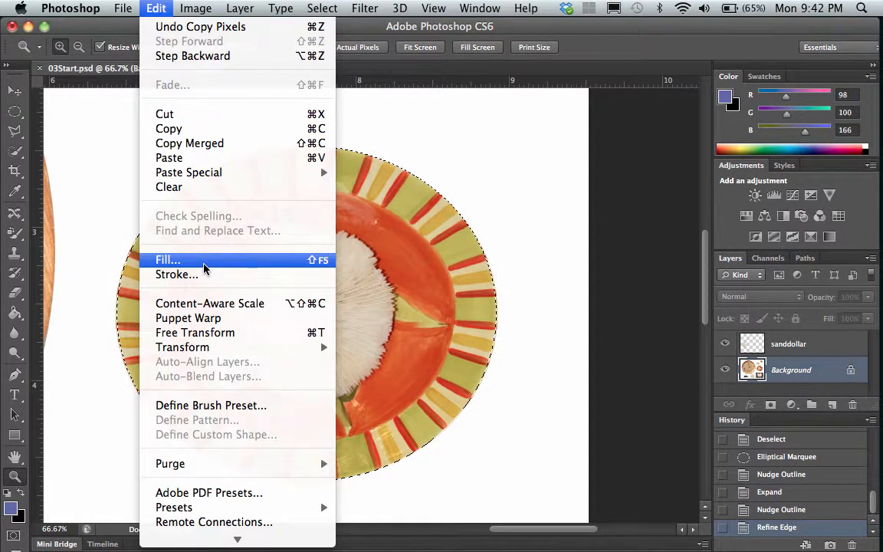
click(197, 158)
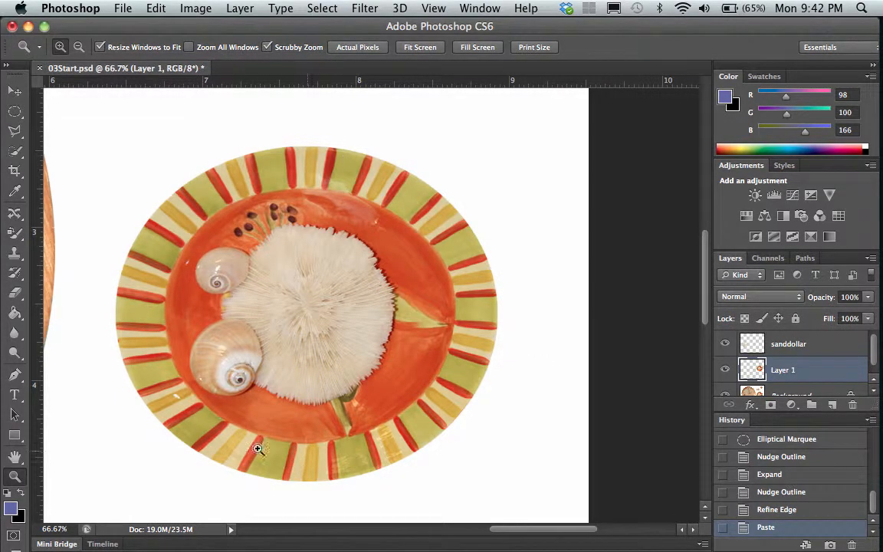
right_click(335, 257)
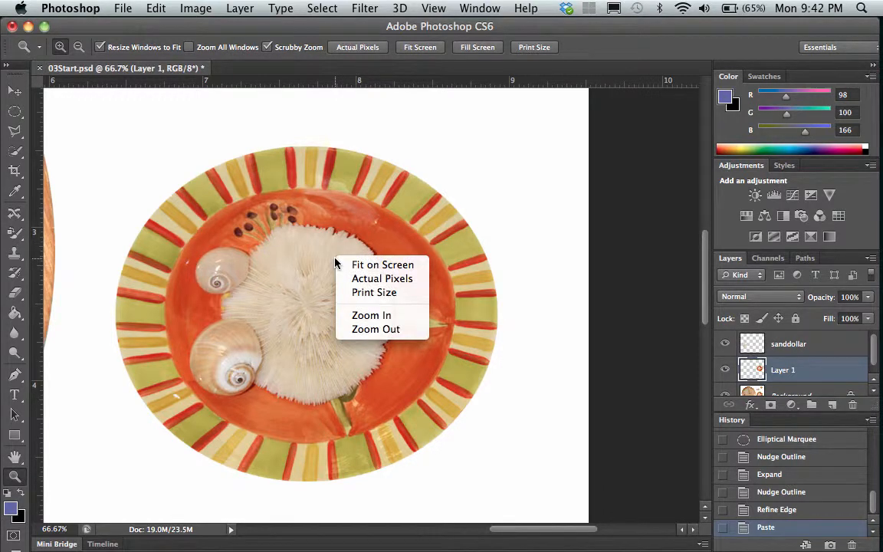
Rename the pasted plate layer as creature
click(15, 92)
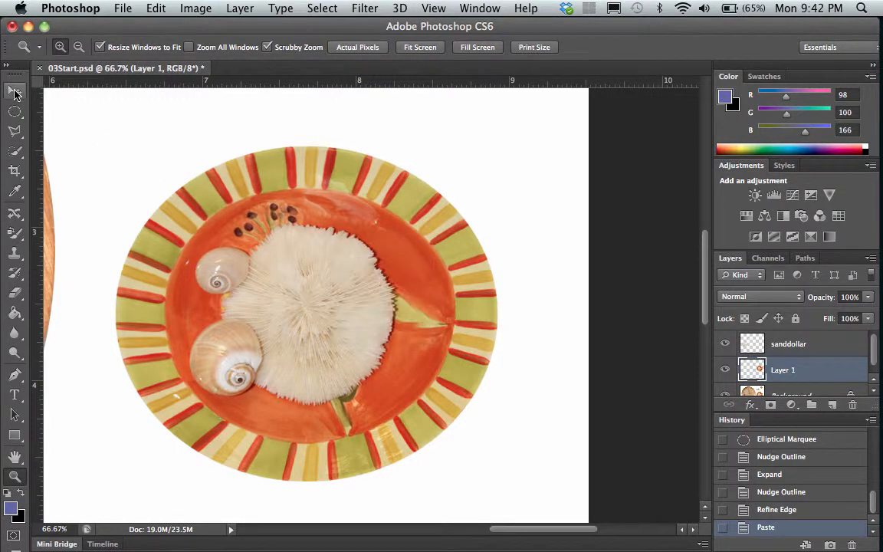
click(15, 92)
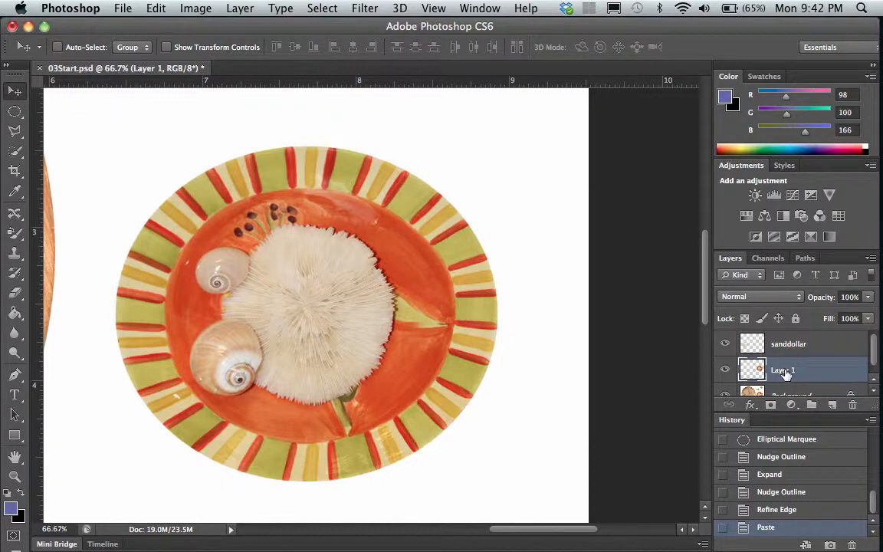
double_click(785, 370)
text(creature)
key(Return)
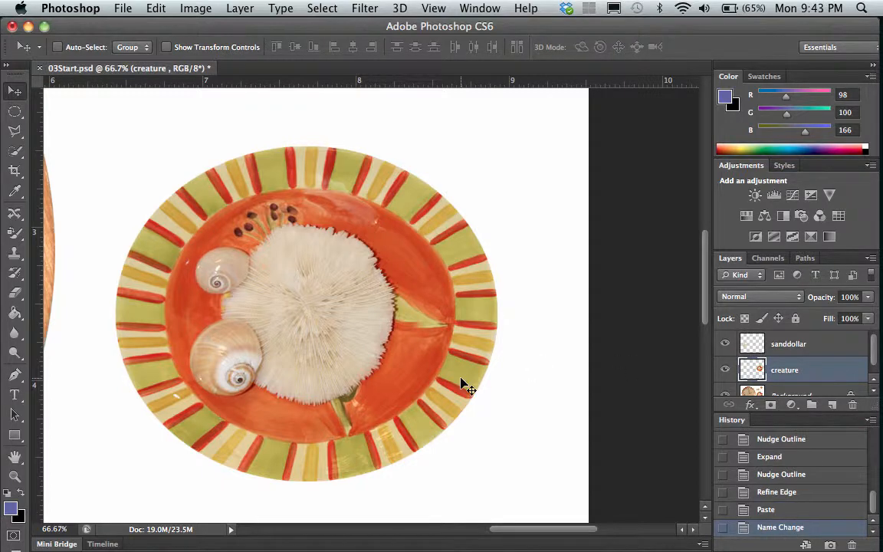
Move the creature layer's plate onto the round wooden board and examine its upper rim at 200% magnification
scroll(466, 385, left, 10)
drag(608, 355, 188, 331)
scroll(368, 279, down, 1)
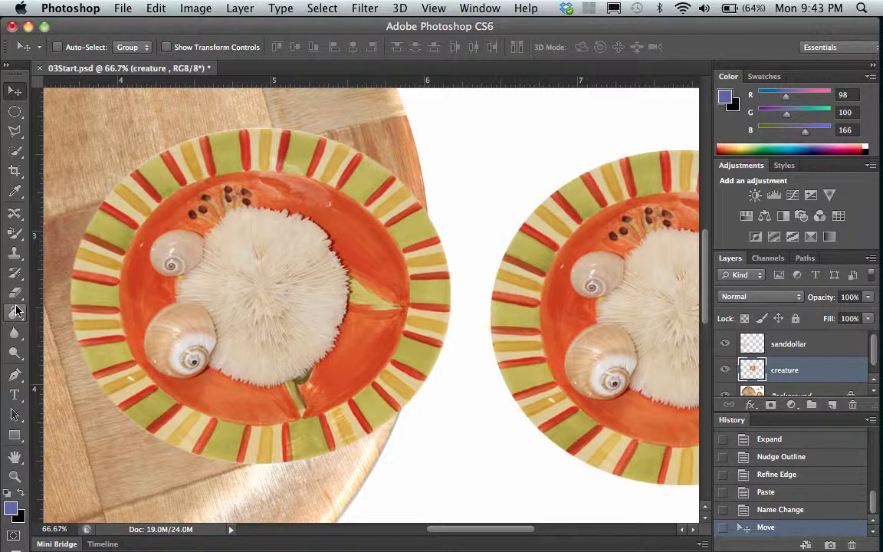
click(15, 475)
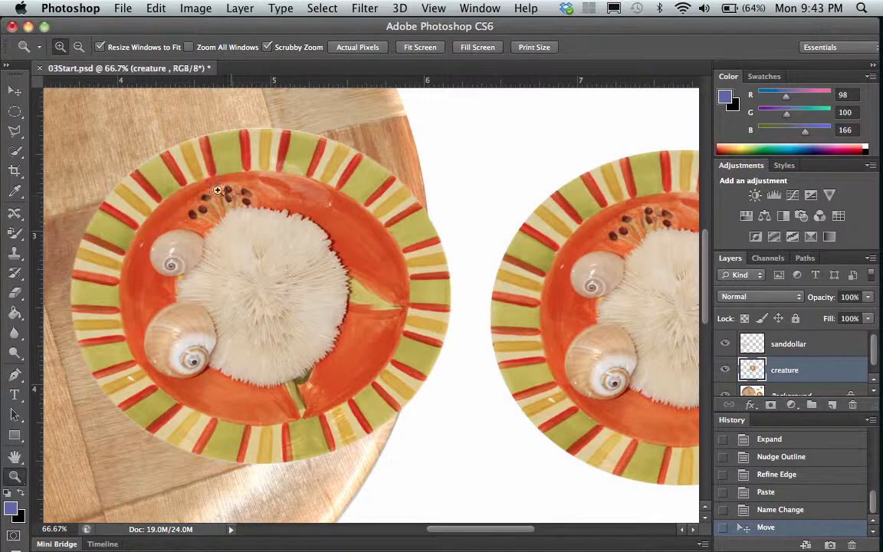
click(266, 131)
drag(265, 142, 265, 147)
scroll(265, 145, up, 2)
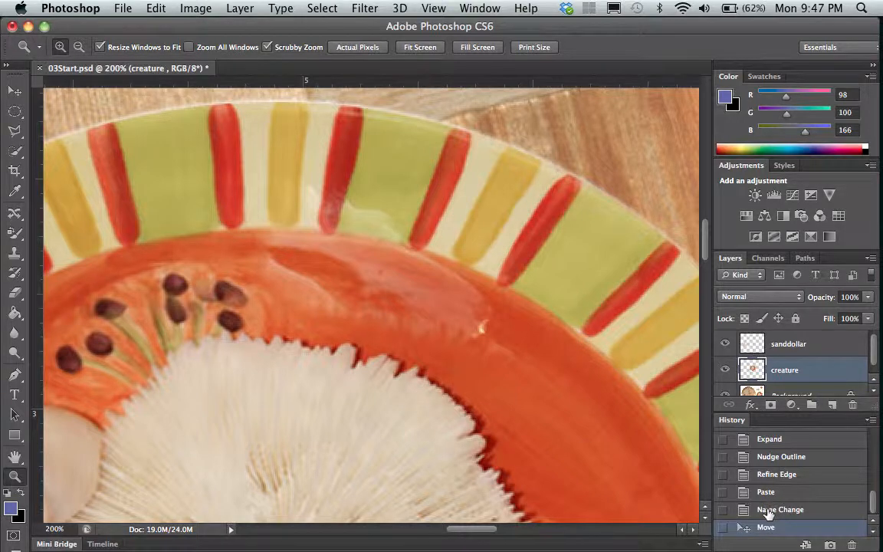
Revert the document to the Refine Edge history state, undoing the plate's move, the layer renaming and the paste
click(768, 510)
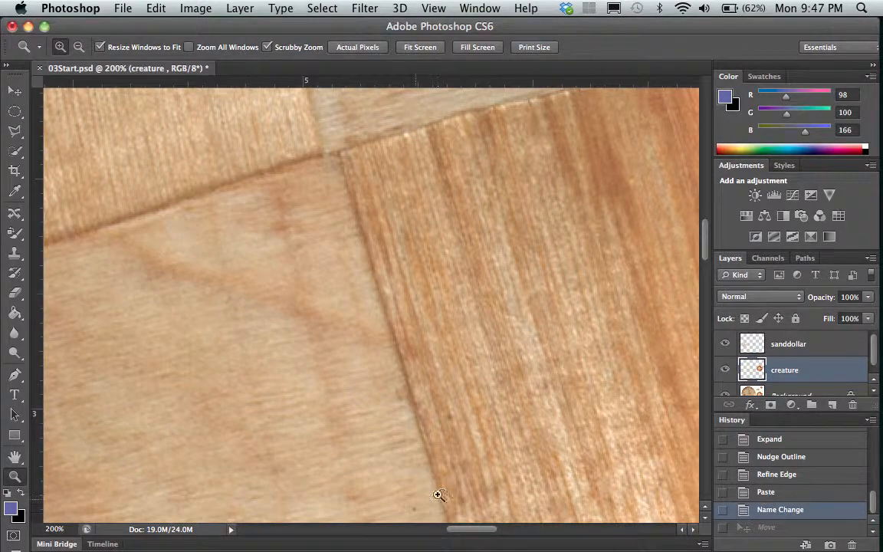
click(58, 528)
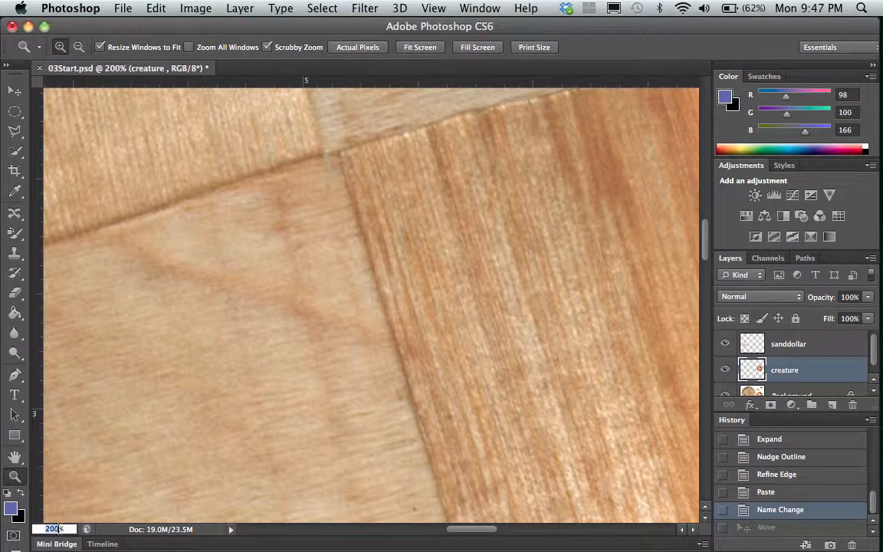
key(Return)
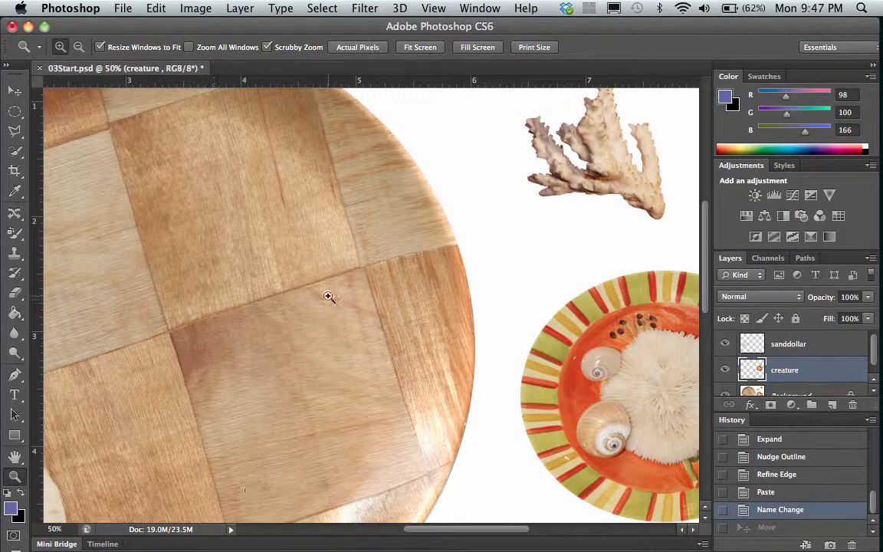
scroll(467, 337, right, 5)
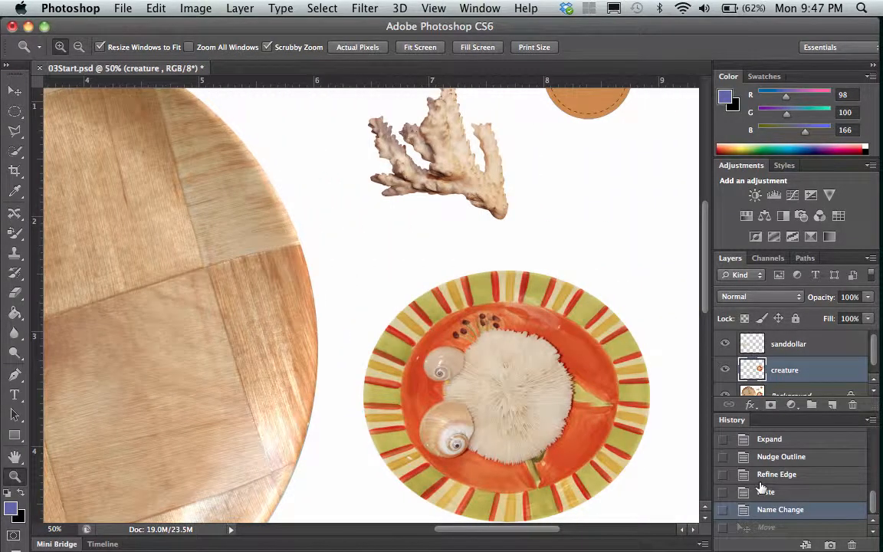
click(773, 492)
click(777, 475)
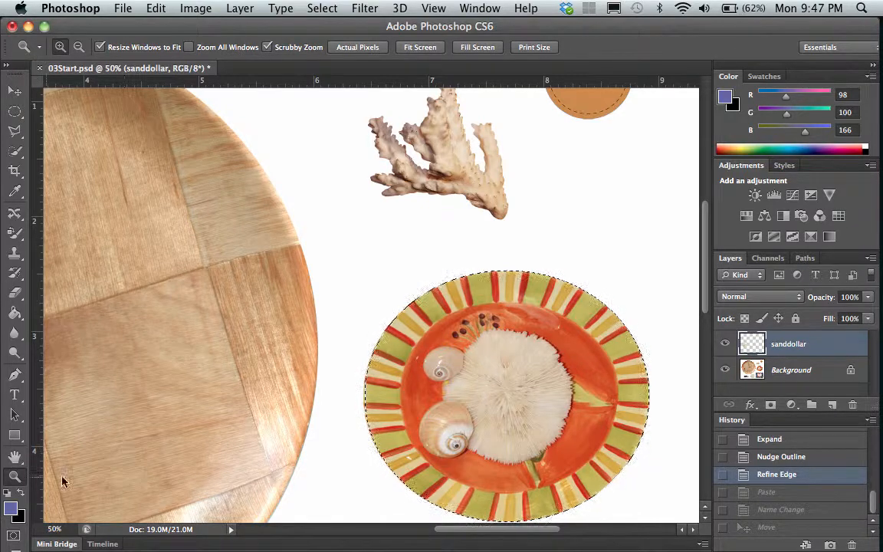
At 300% magnification on the plate's upper rim, contract the selection by 2 pixels
click(527, 284)
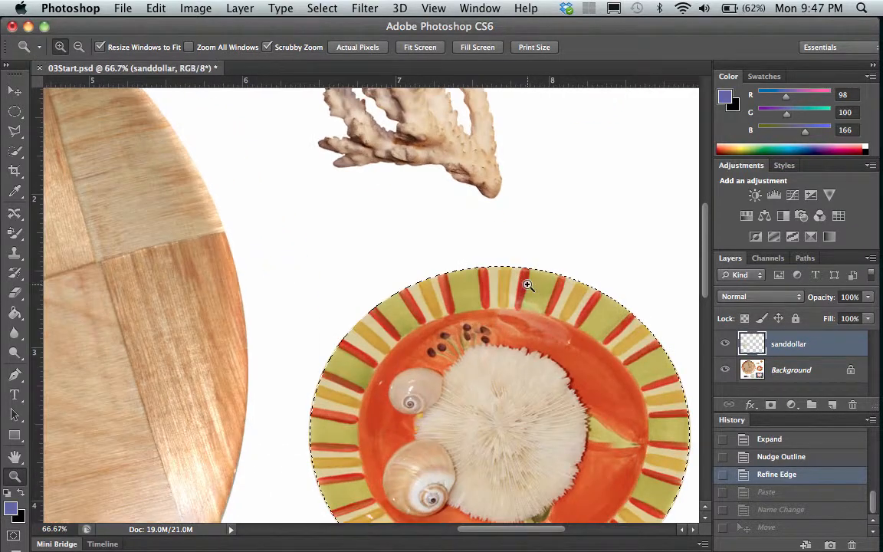
click(527, 284)
click(526, 284)
click(527, 284)
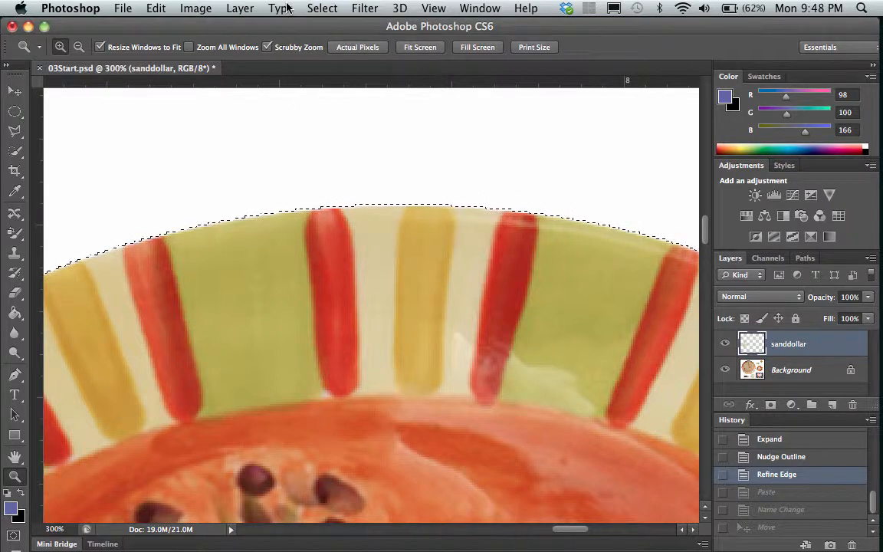
click(322, 9)
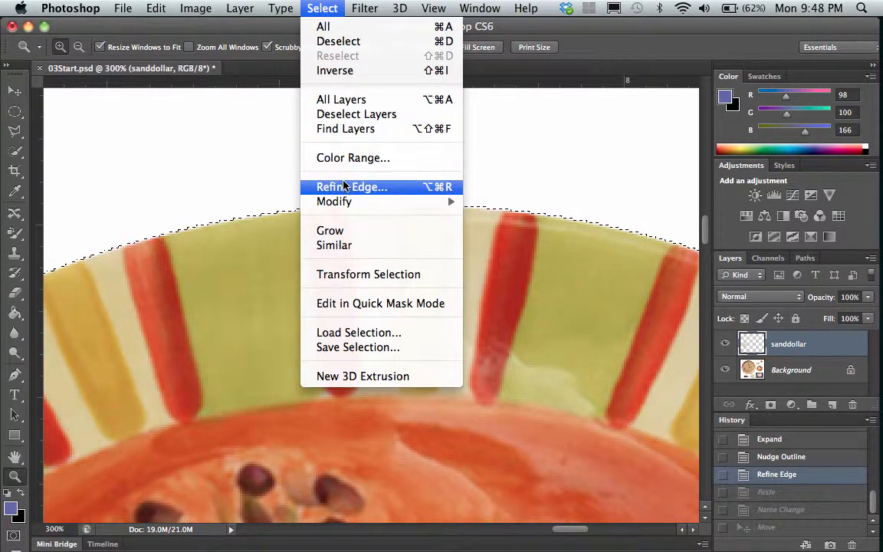
mouse_move(381, 204)
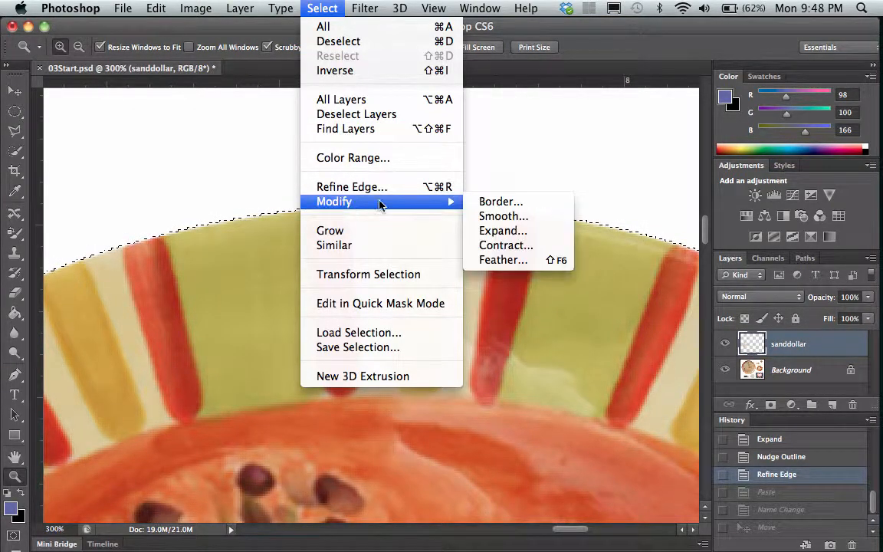
click(518, 245)
text(2)
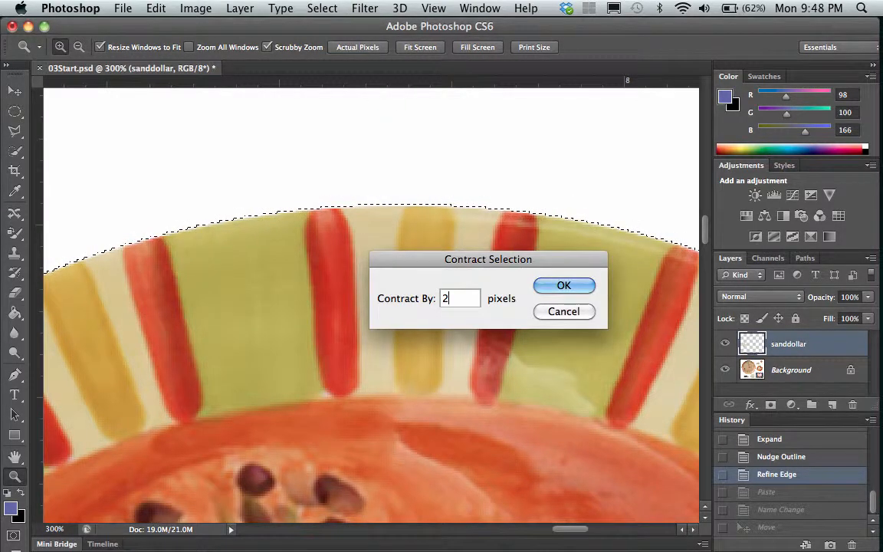
click(569, 285)
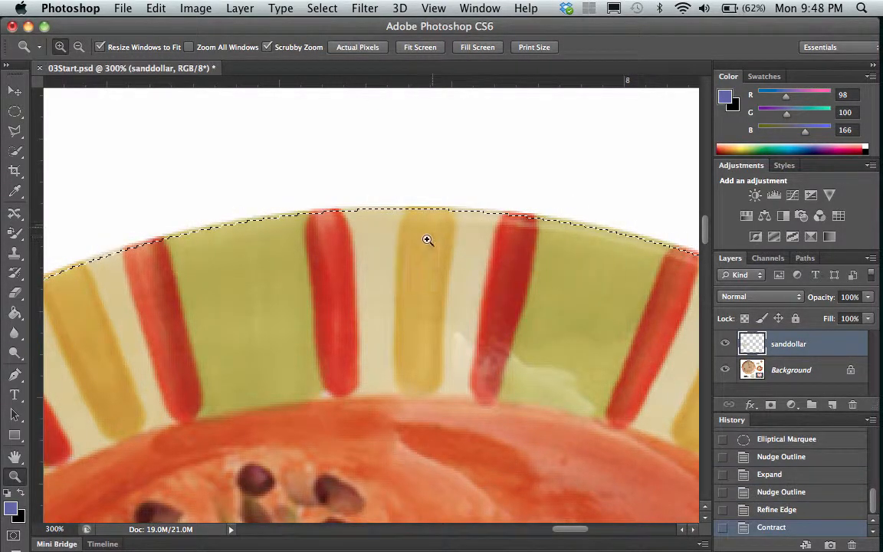
Check the contracted outline around the plate's whole rim, and undo the contraction by reverting to the Refine Edge history state
scroll(506, 238, down, 15)
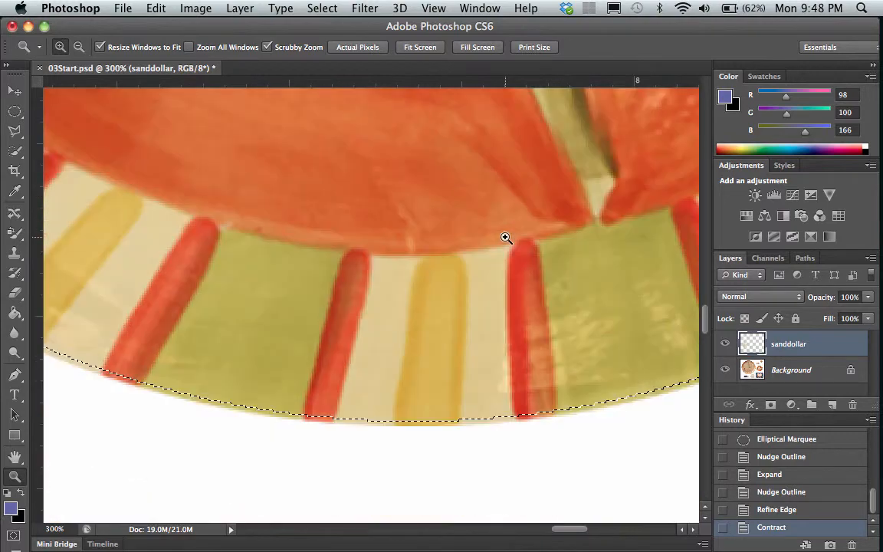
scroll(227, 320, left, 10)
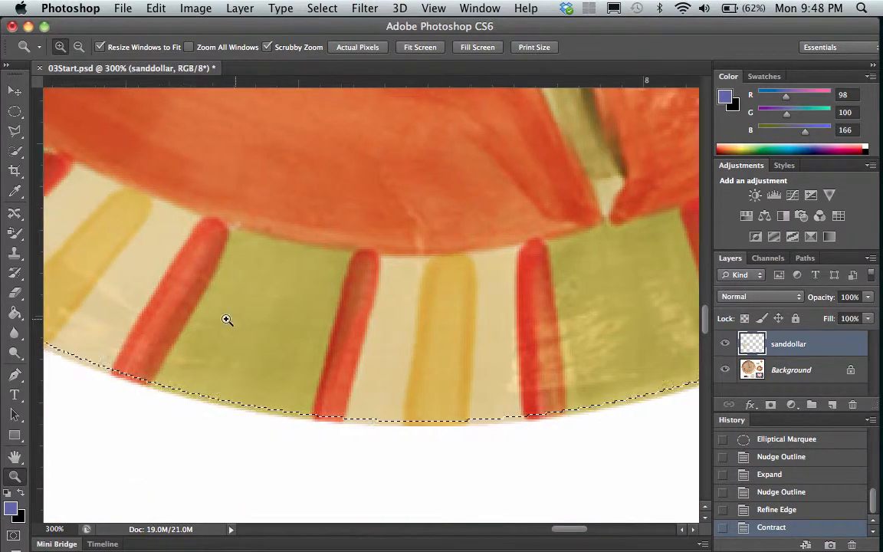
scroll(227, 320, up, 15)
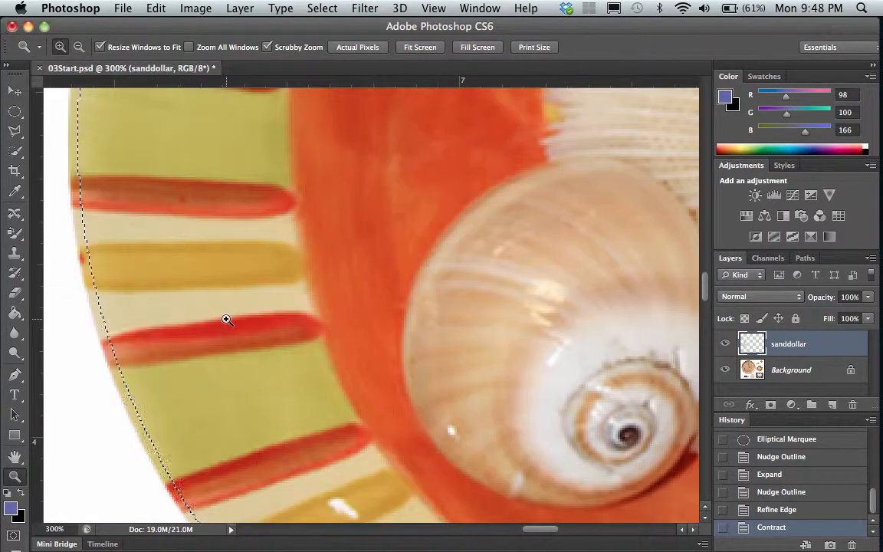
scroll(227, 319, right, 6)
scroll(227, 320, right, 8)
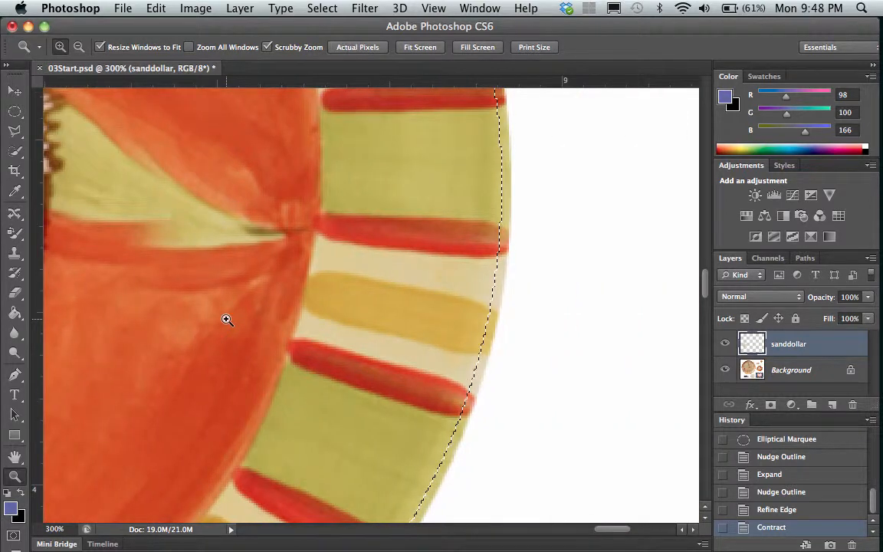
scroll(227, 320, left, 3)
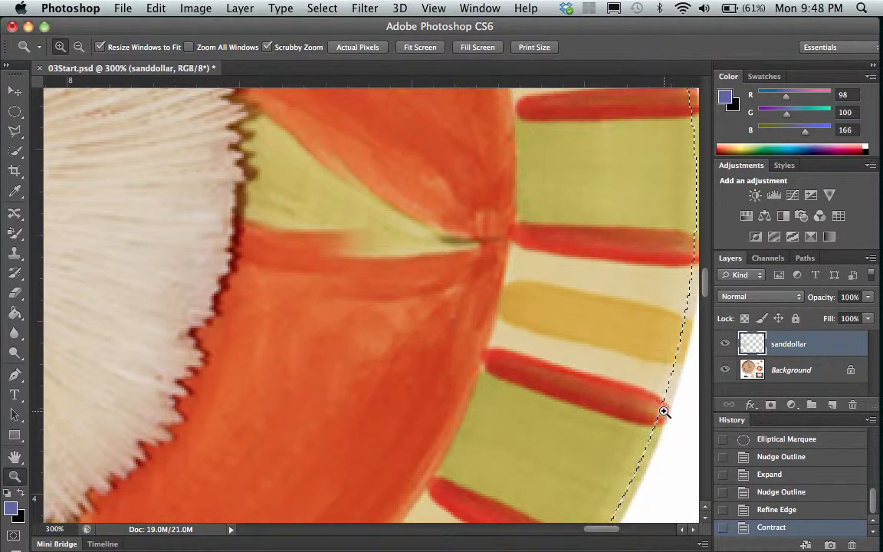
scroll(197, 281, up, 10)
scroll(197, 281, left, 5)
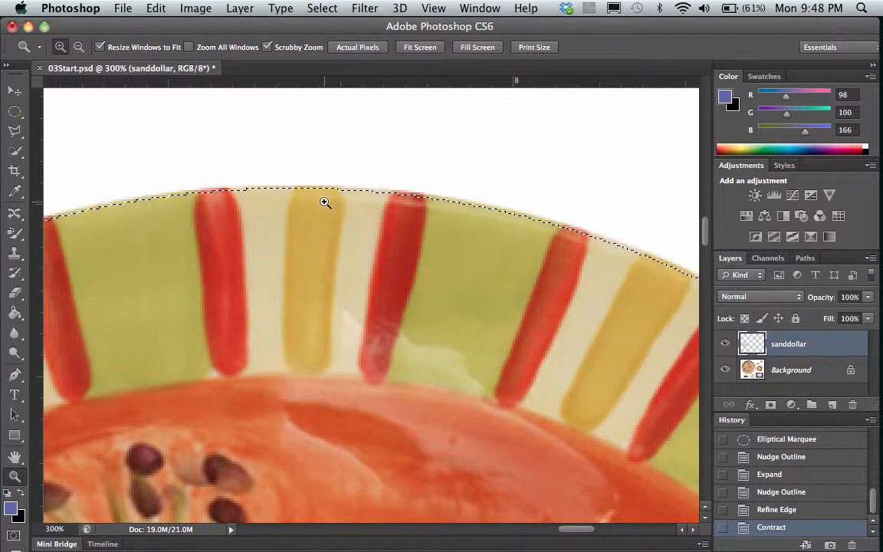
click(747, 510)
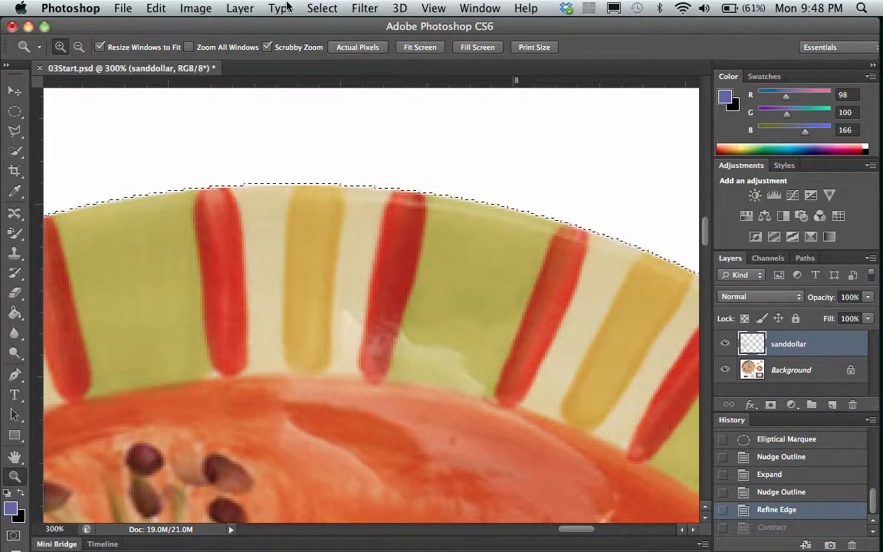
Contract the plate selection by 1 pixel and check the outline along the lower rim
click(321, 7)
mouse_move(355, 201)
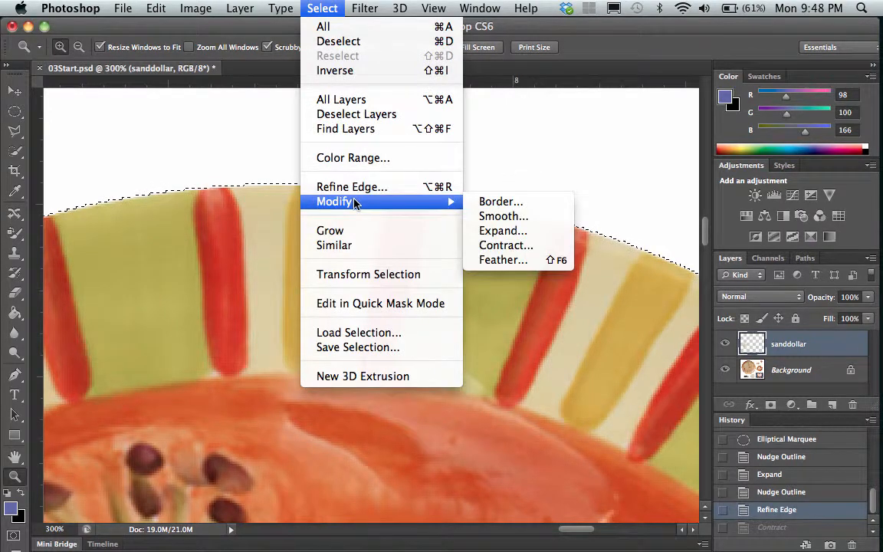
click(506, 245)
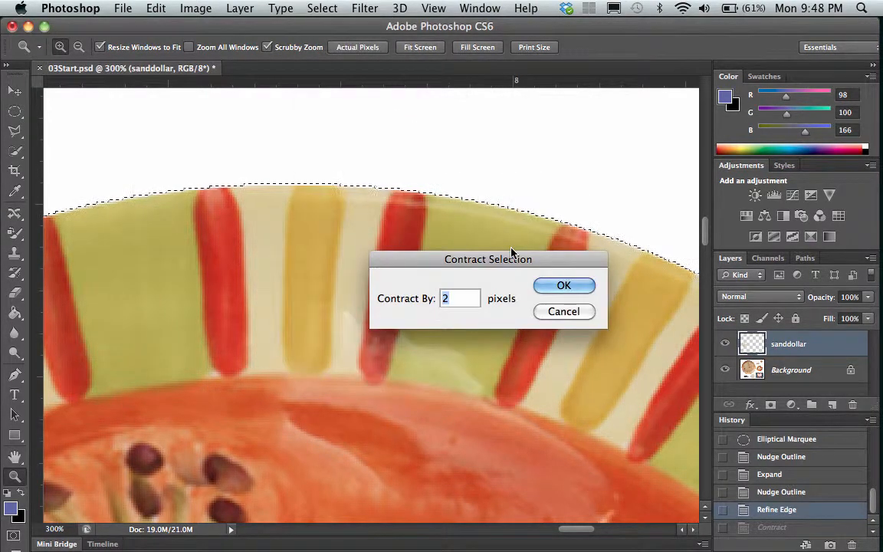
text(1)
click(554, 290)
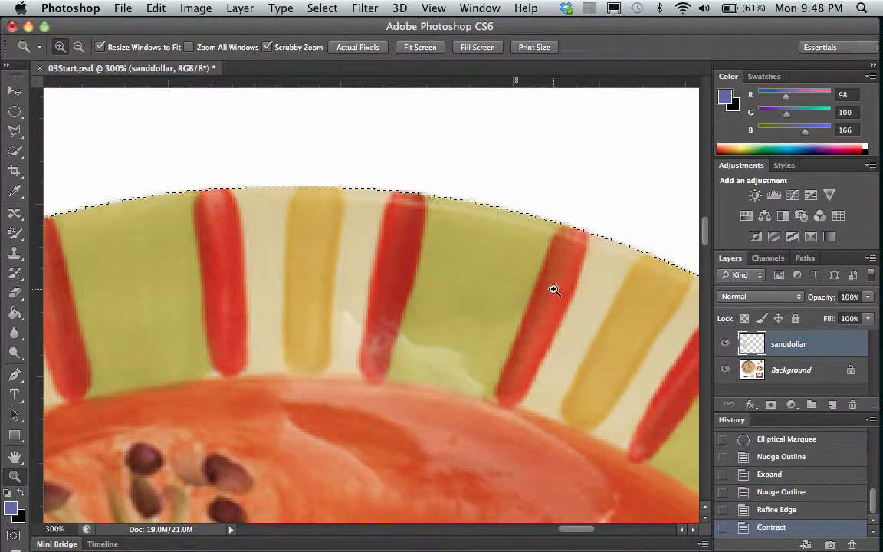
scroll(535, 349, down, 10)
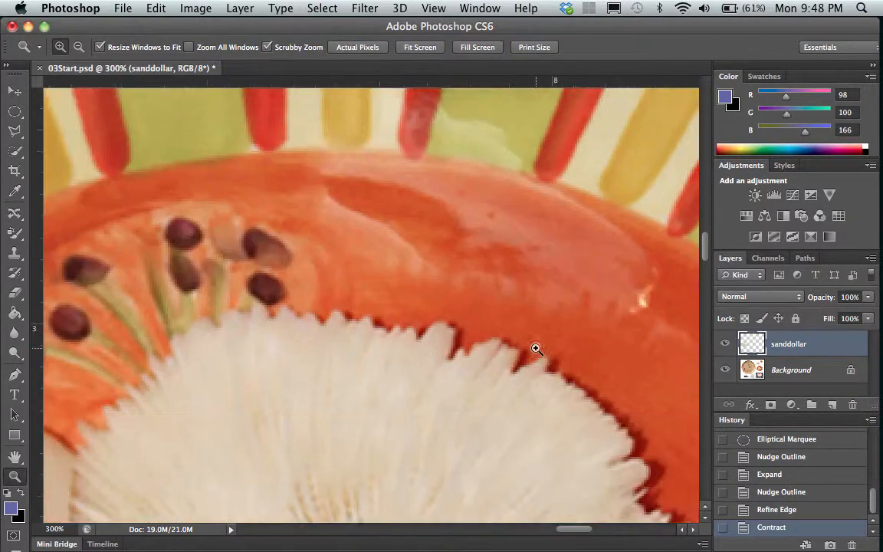
scroll(536, 349, down, 8)
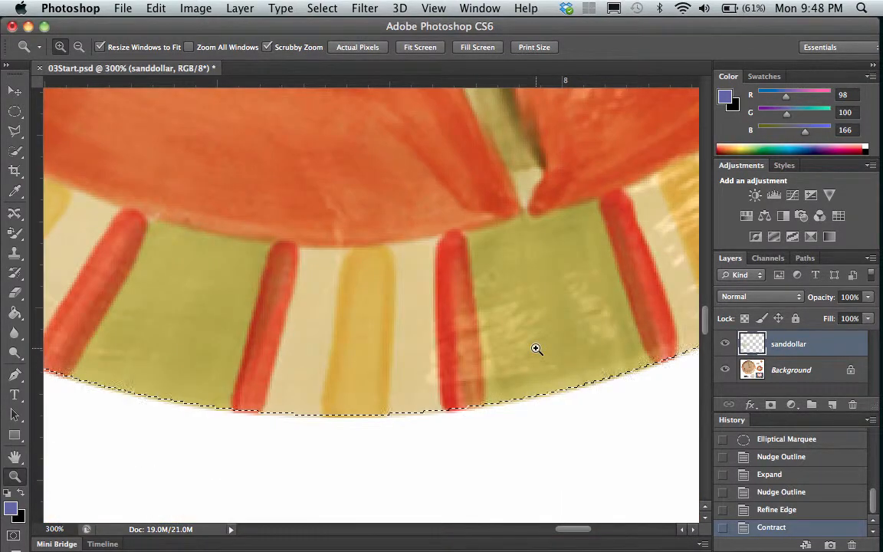
Check the contracted outline along the plate's lower-right rim, and view the whole plate at 50% magnification
scroll(536, 349, right, 5)
scroll(536, 349, up, 6)
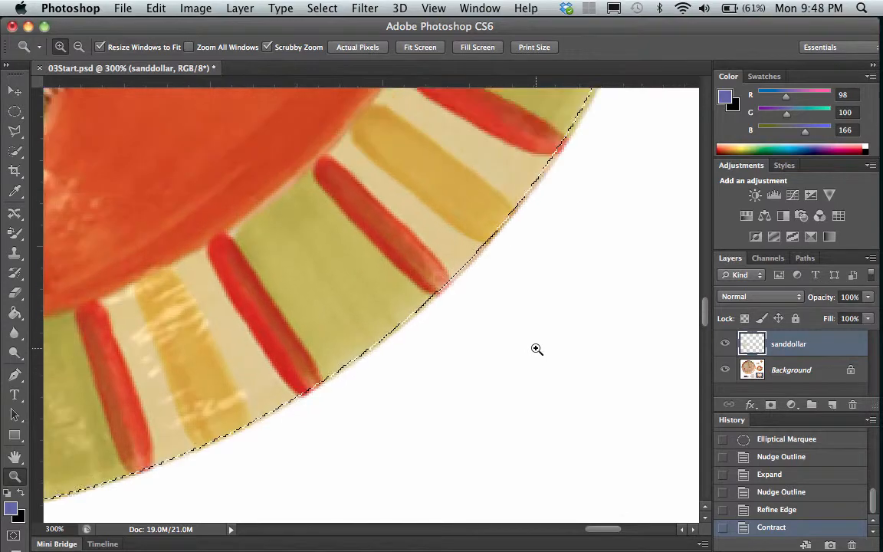
scroll(536, 349, left, 15)
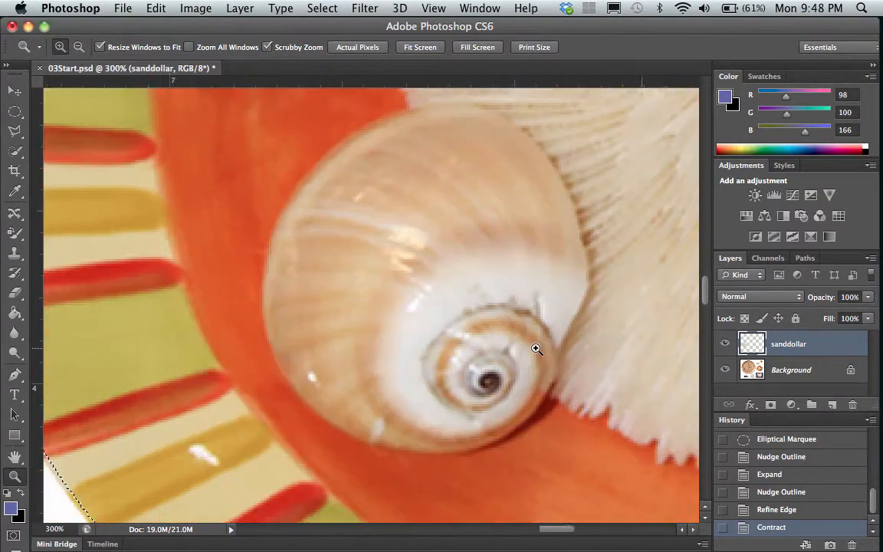
scroll(541, 348, right, 10)
scroll(541, 347, up, 3)
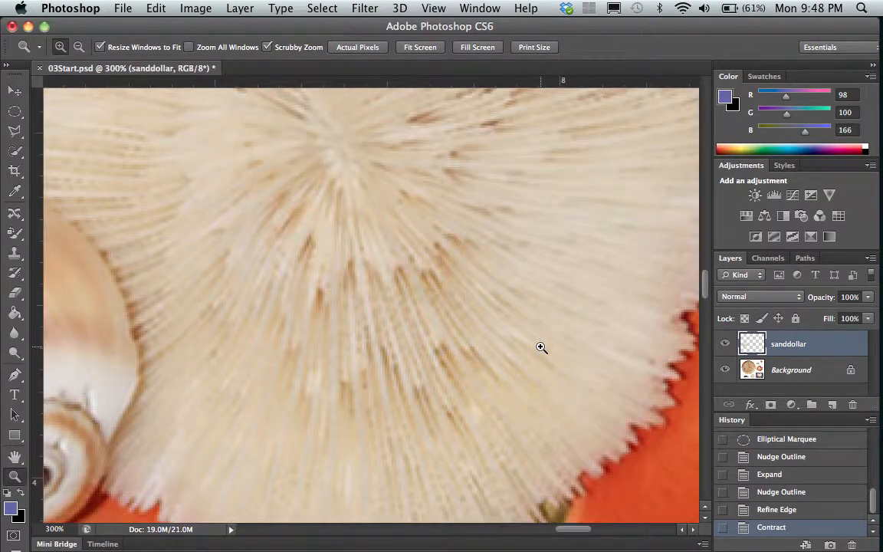
click(65, 529)
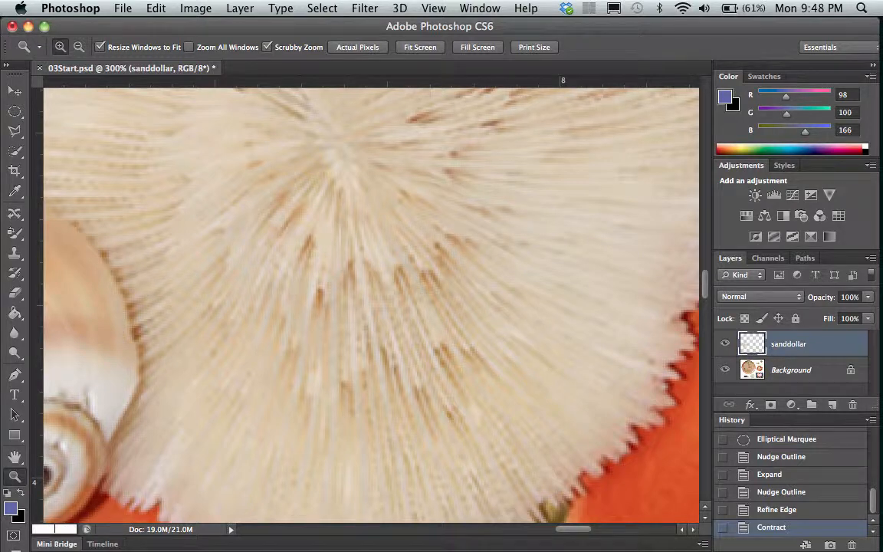
key(Return)
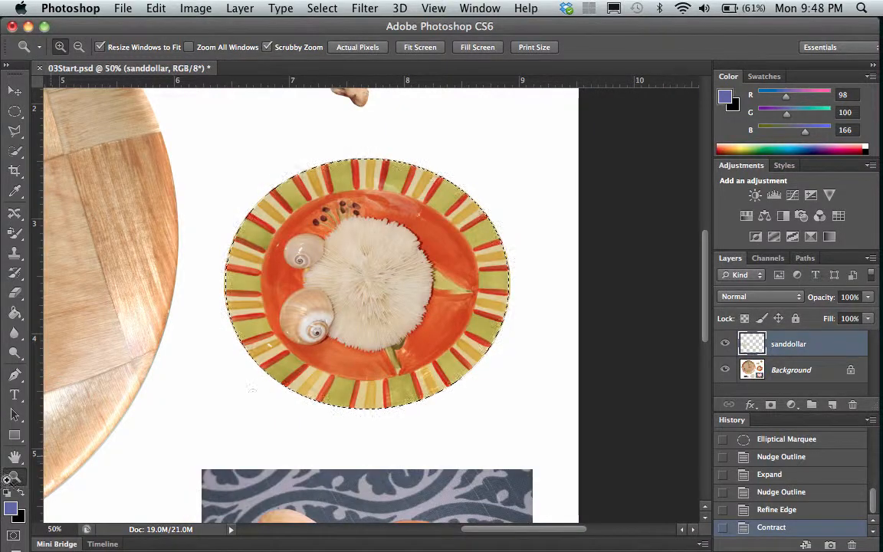
scroll(254, 394, left, 5)
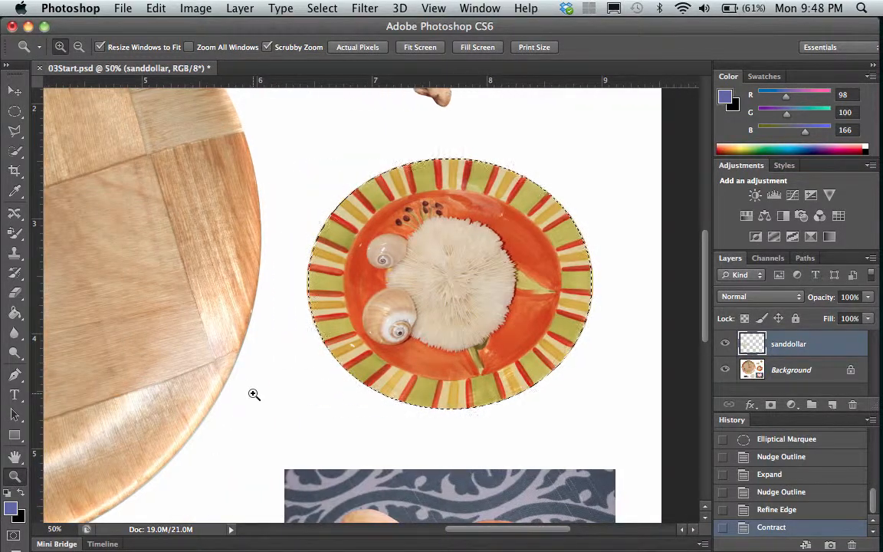
Copy the selected plate from the Background layer, paste it onto a new layer and name that layer creature
key(super+c)
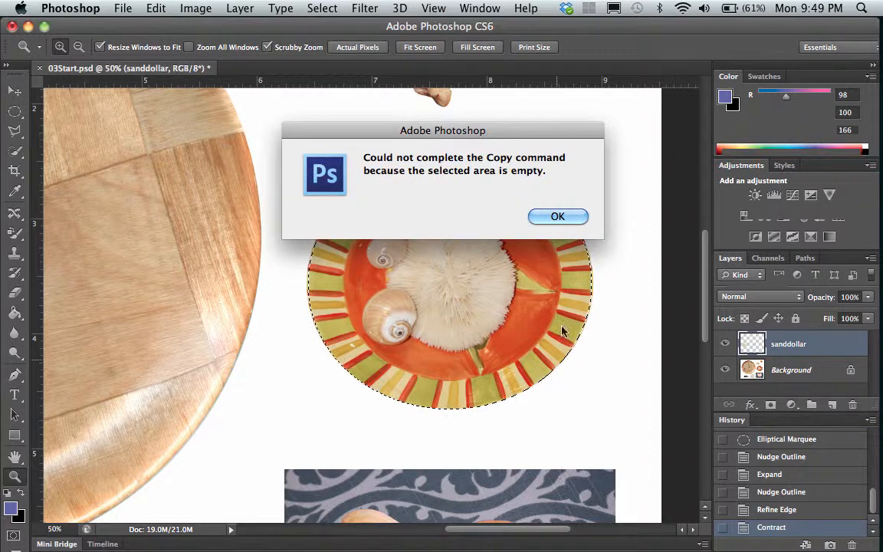
click(561, 222)
click(783, 371)
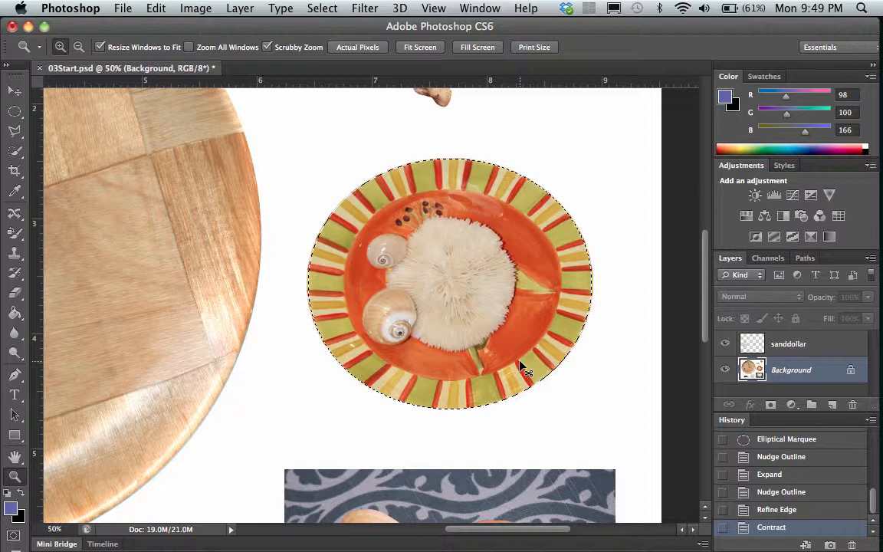
key(super+v)
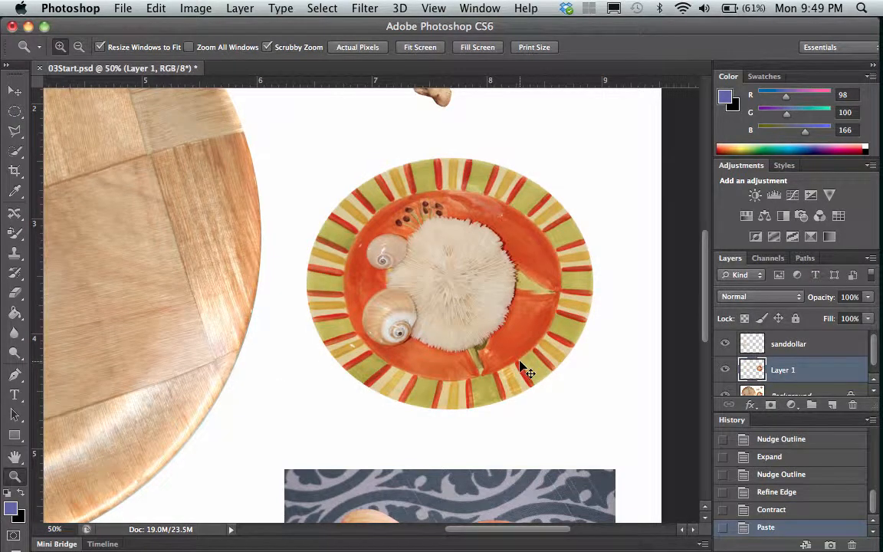
double_click(782, 370)
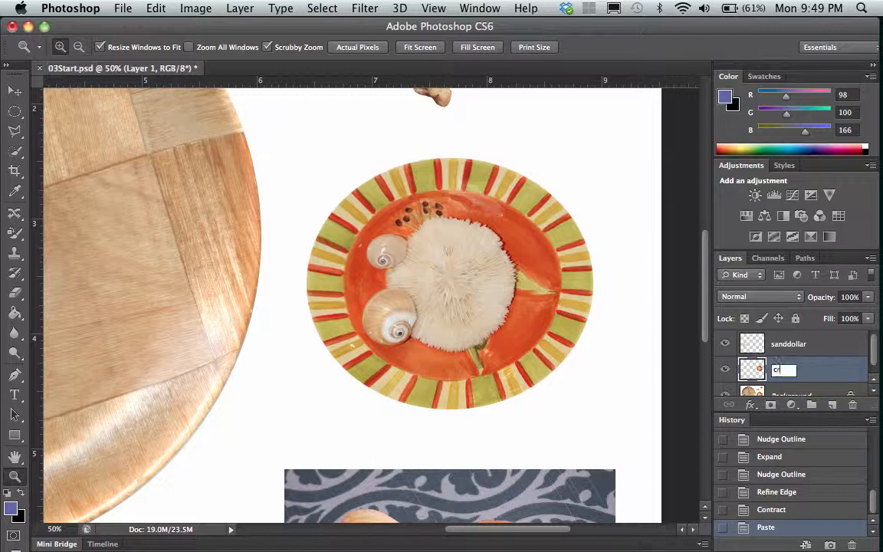
key(Return)
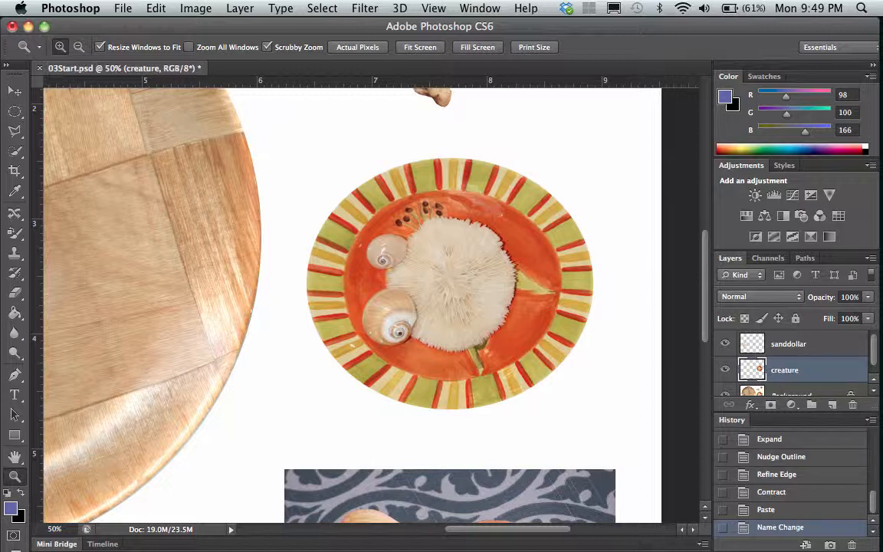
Move the creature layer's plate onto the right part of the large round wooden plate
click(15, 91)
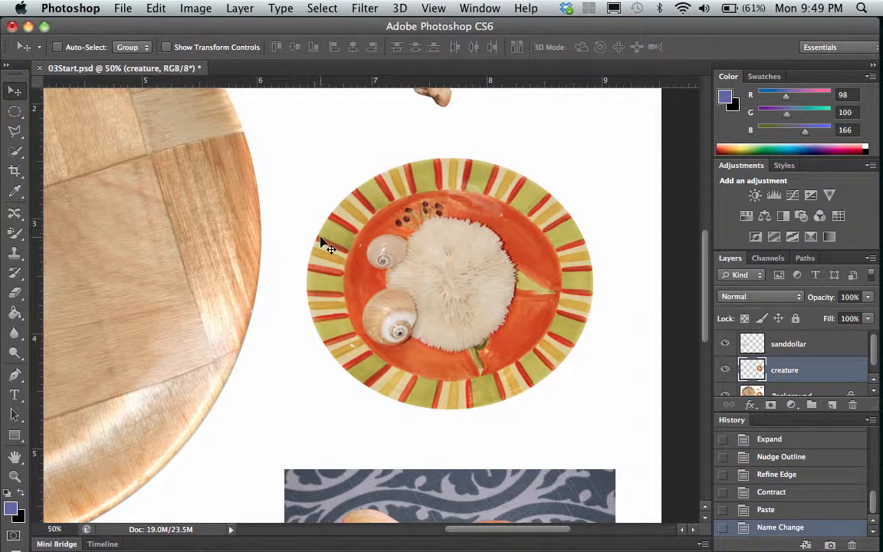
scroll(322, 243, right, 2)
scroll(321, 243, left, 5)
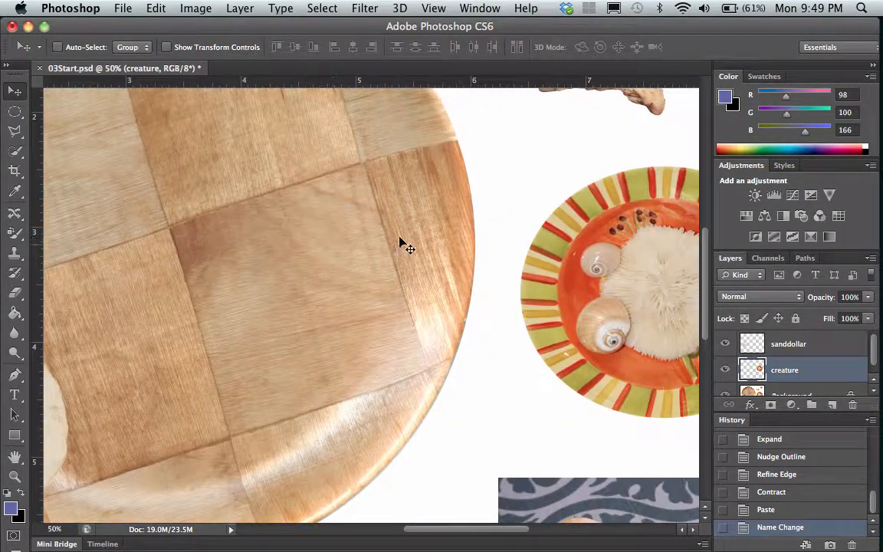
drag(624, 300, 245, 254)
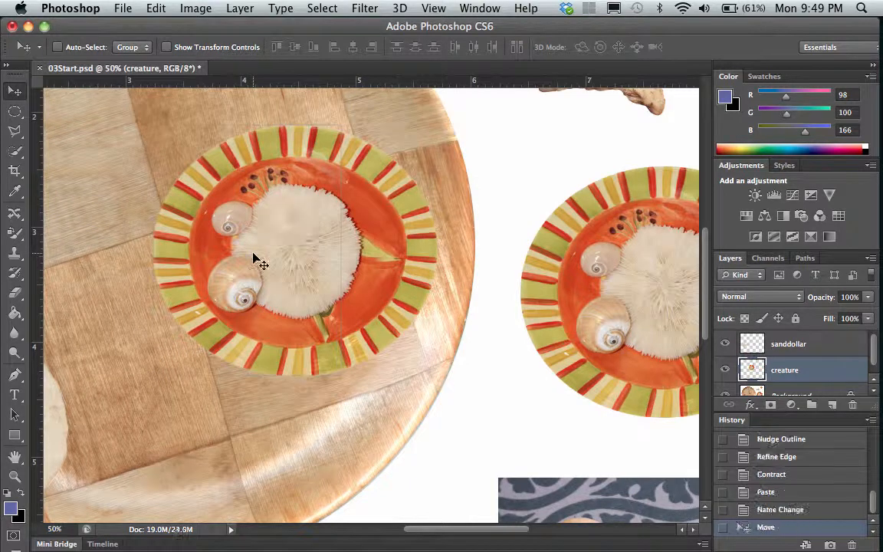
At 100% magnification, examine the cut-out edge of the moved plate against the wood for white fringes
click(50, 529)
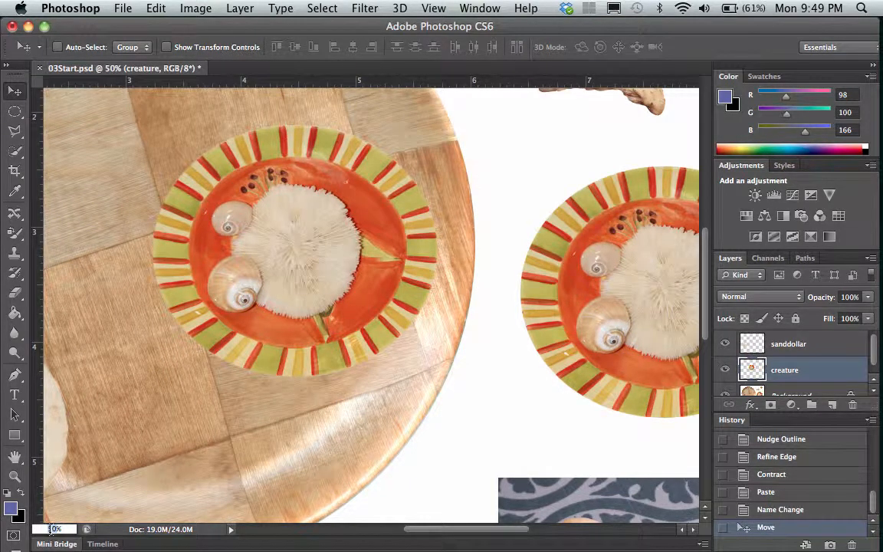
text(100)
key(Return)
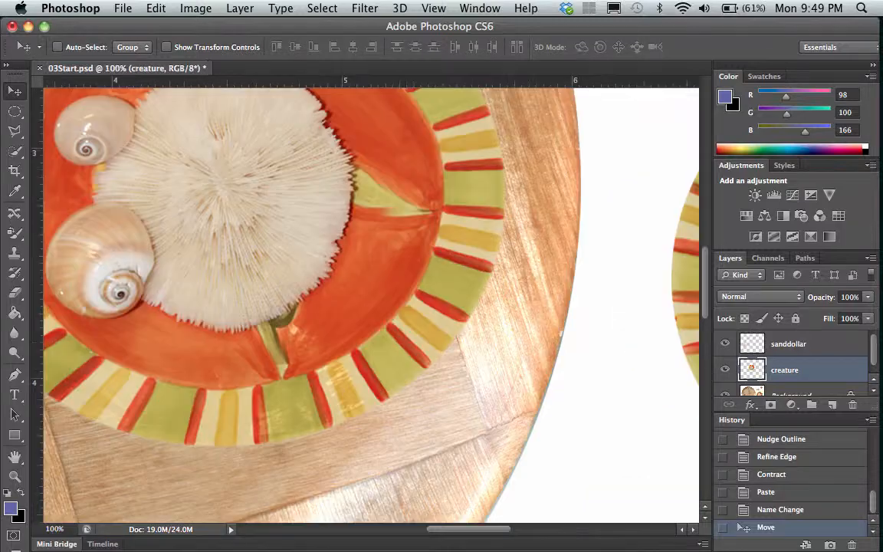
scroll(177, 457, up, 10)
scroll(178, 458, left, 3)
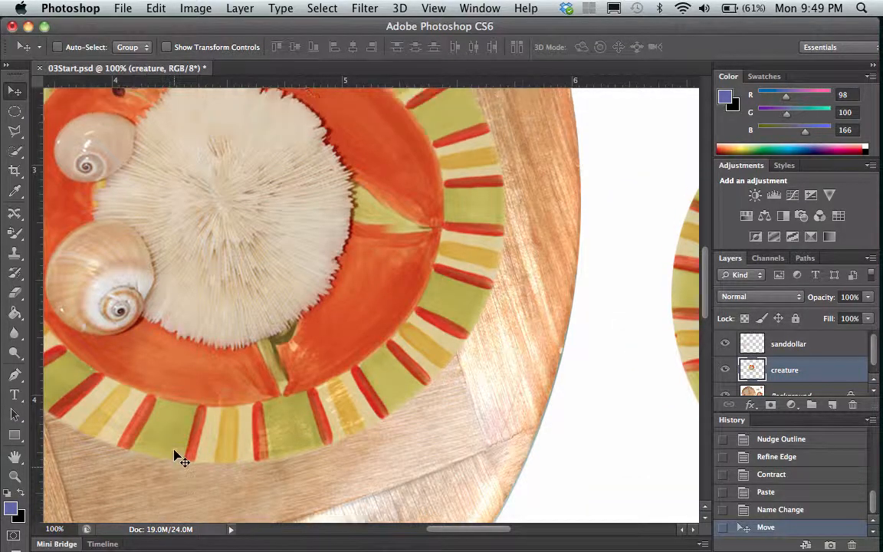
scroll(181, 460, down, 4)
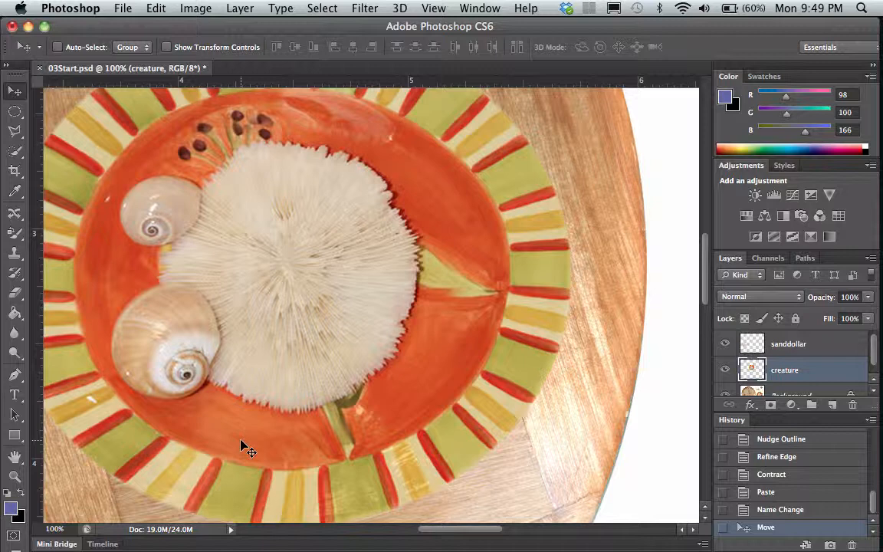
scroll(243, 448, up, 2)
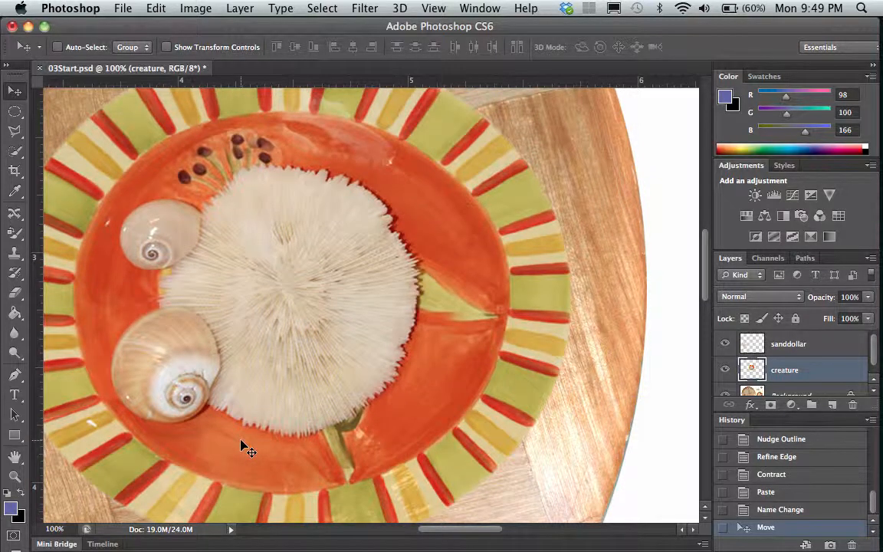
scroll(241, 446, up, 1)
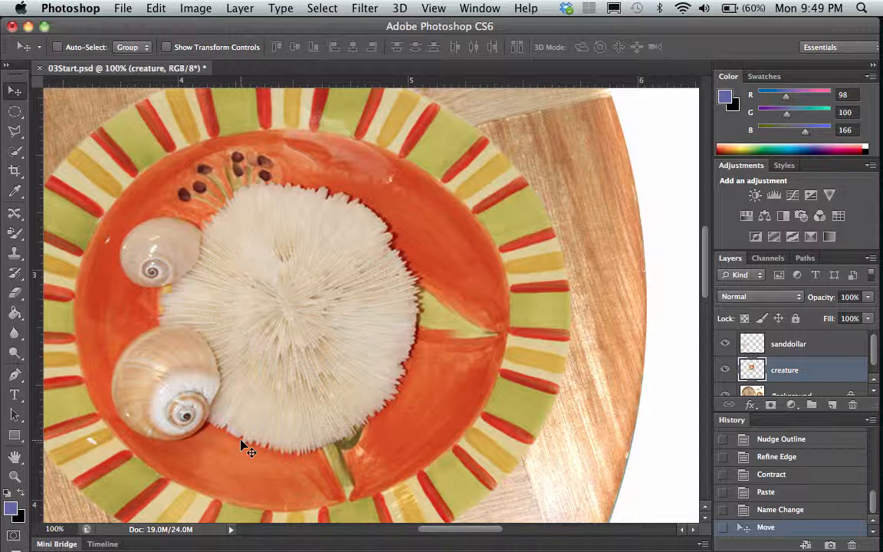
scroll(244, 449, down, 3)
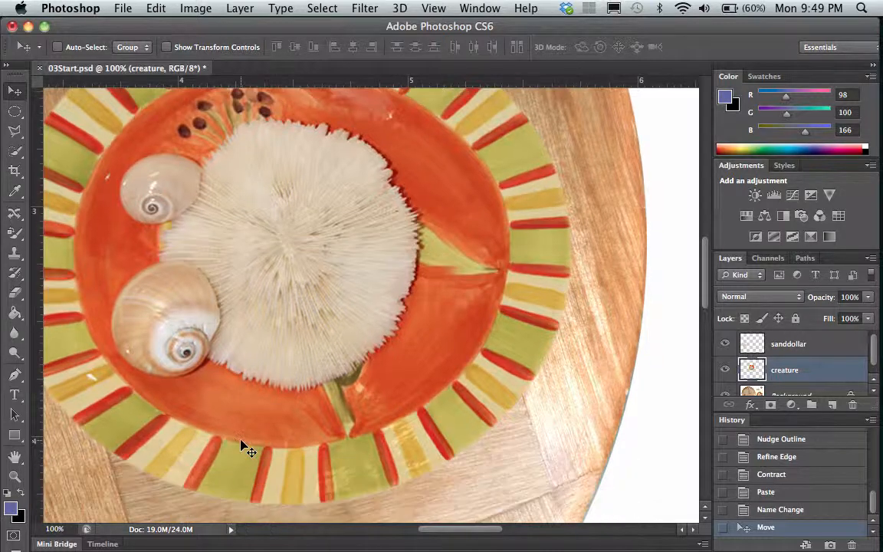